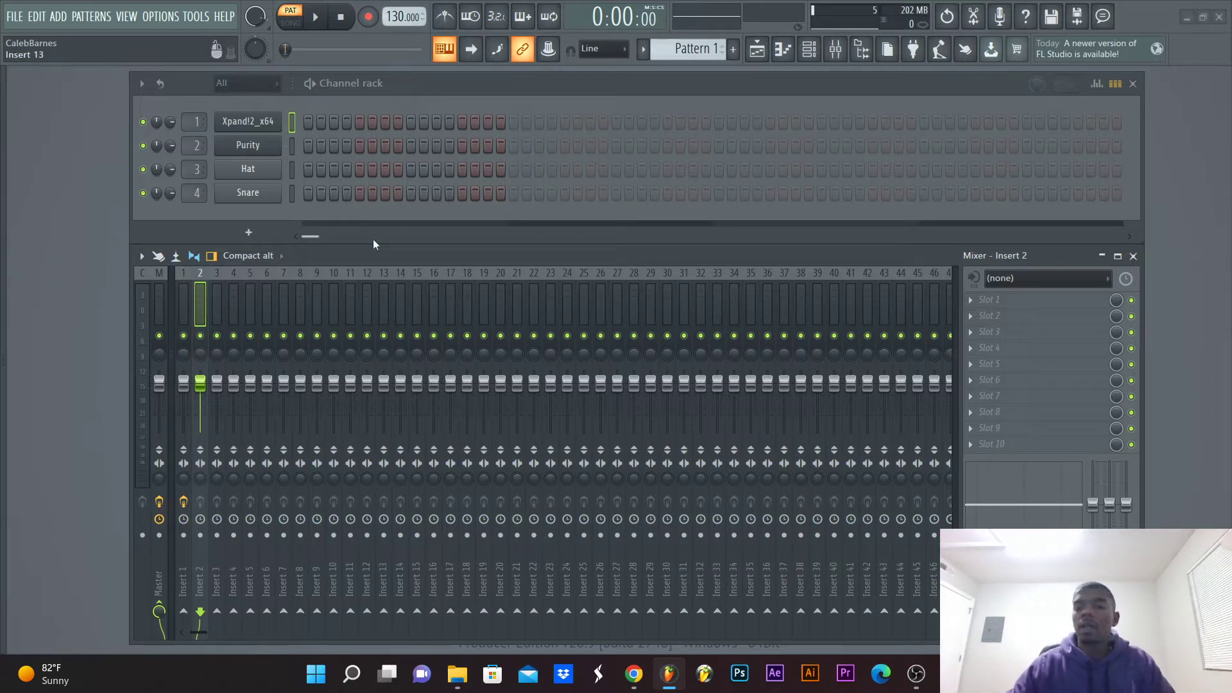
Step: Open the Xpand!2_x64 instrument from channel 1 and move its window to the middle of the workspace
click(276, 127)
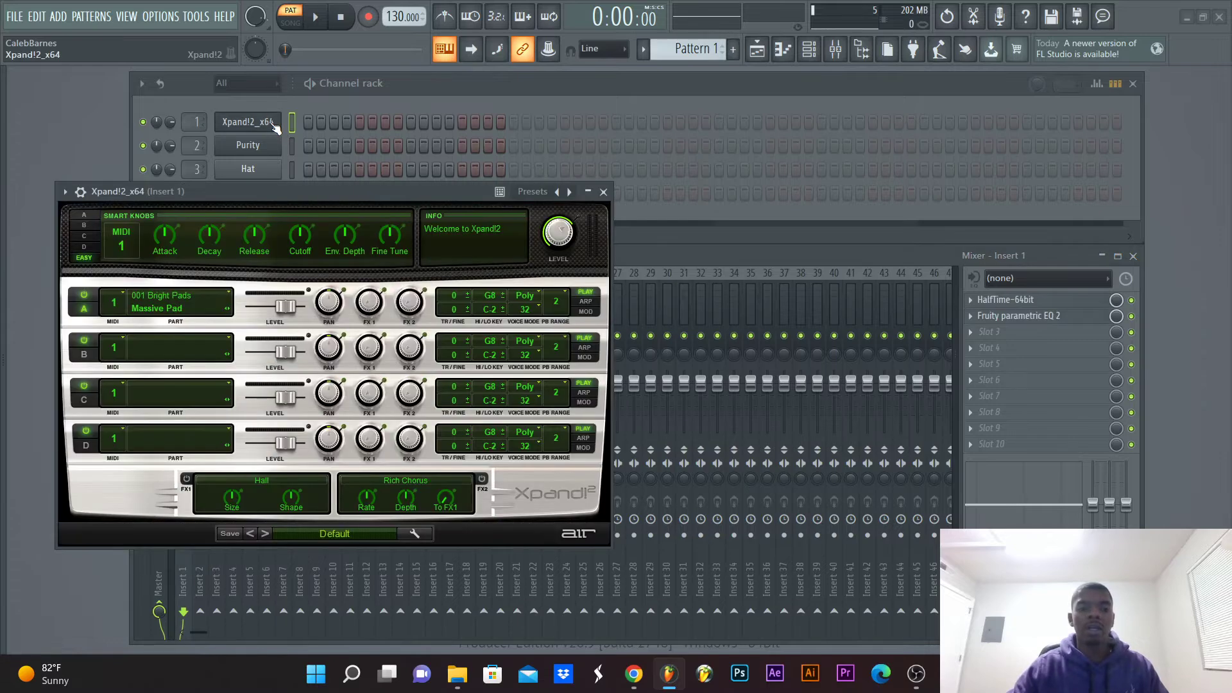
drag(266, 187, 527, 148)
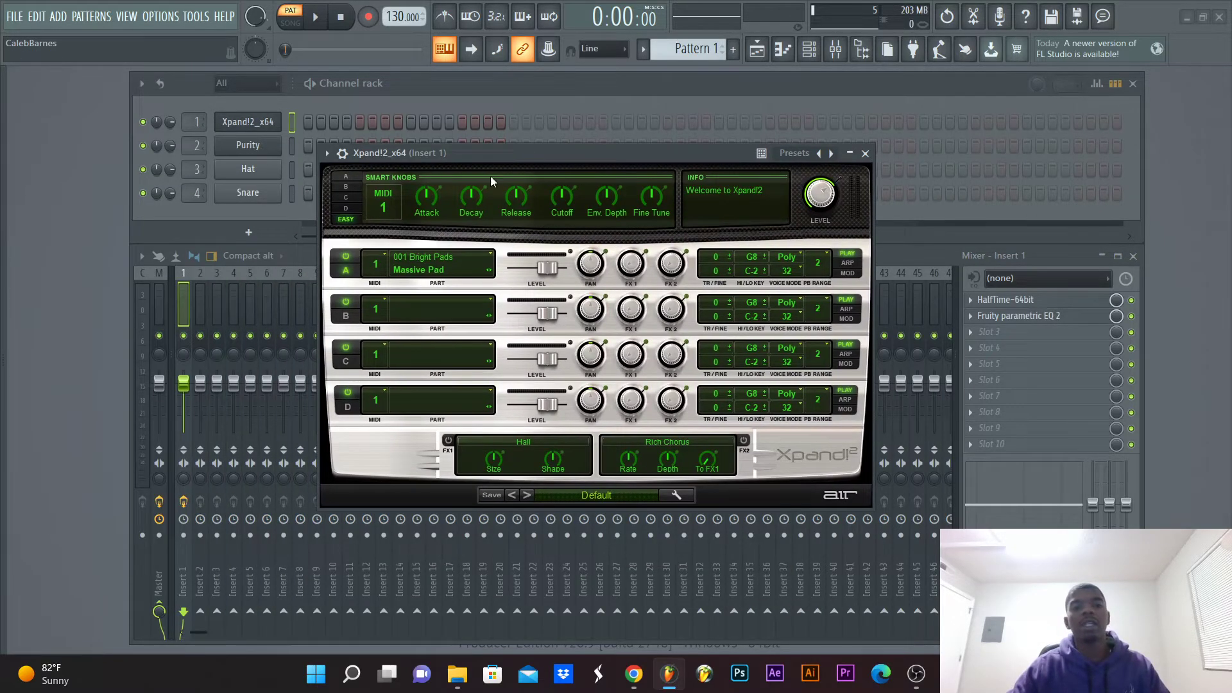
Step: Browse the sound categories of part A and load Bell Puppets+ from 009 Ambience + FX
click(423, 259)
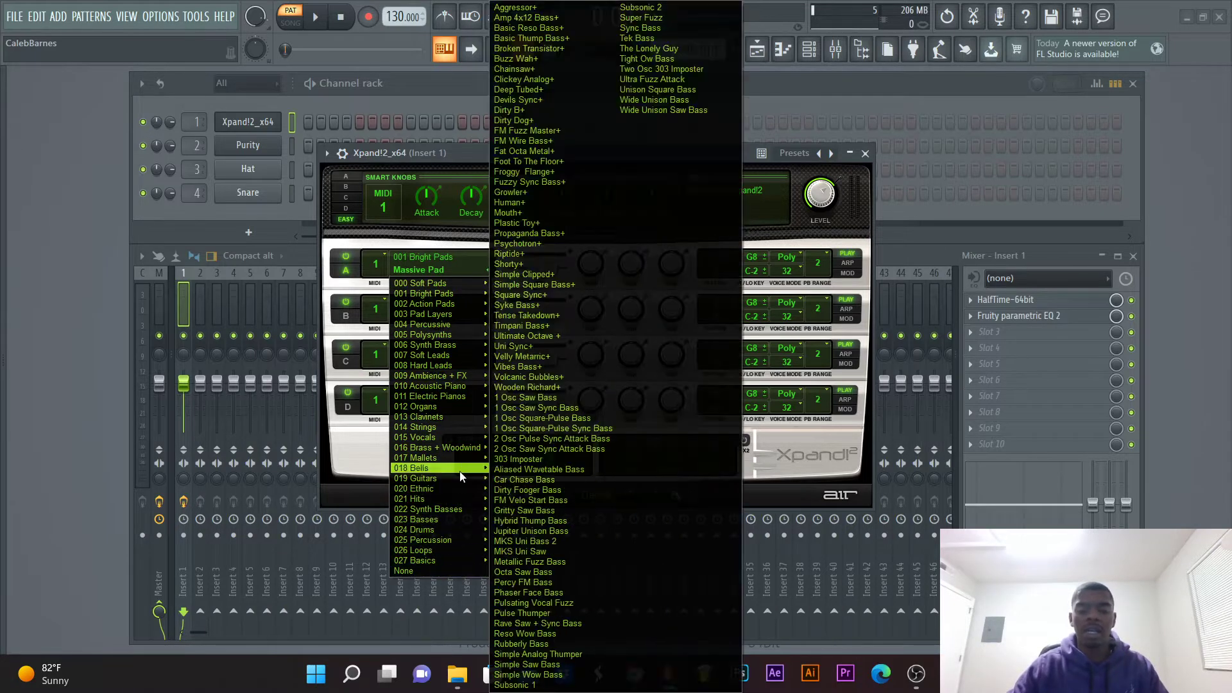
mouse_move(471, 283)
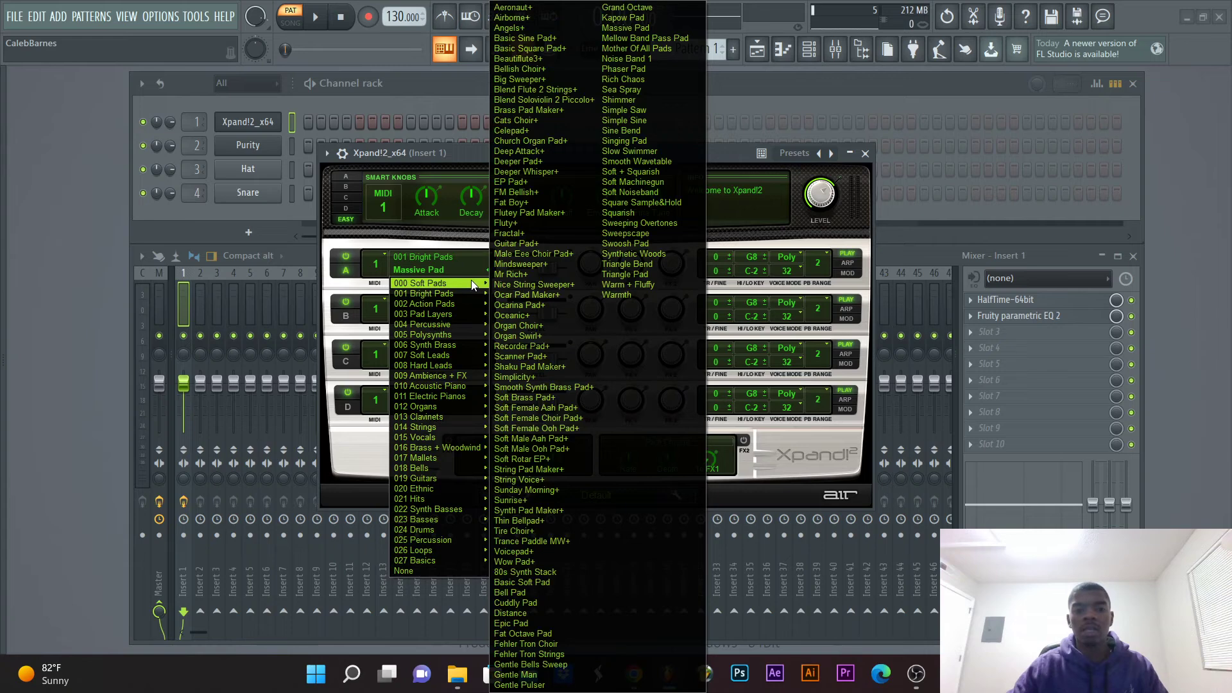
mouse_move(455, 306)
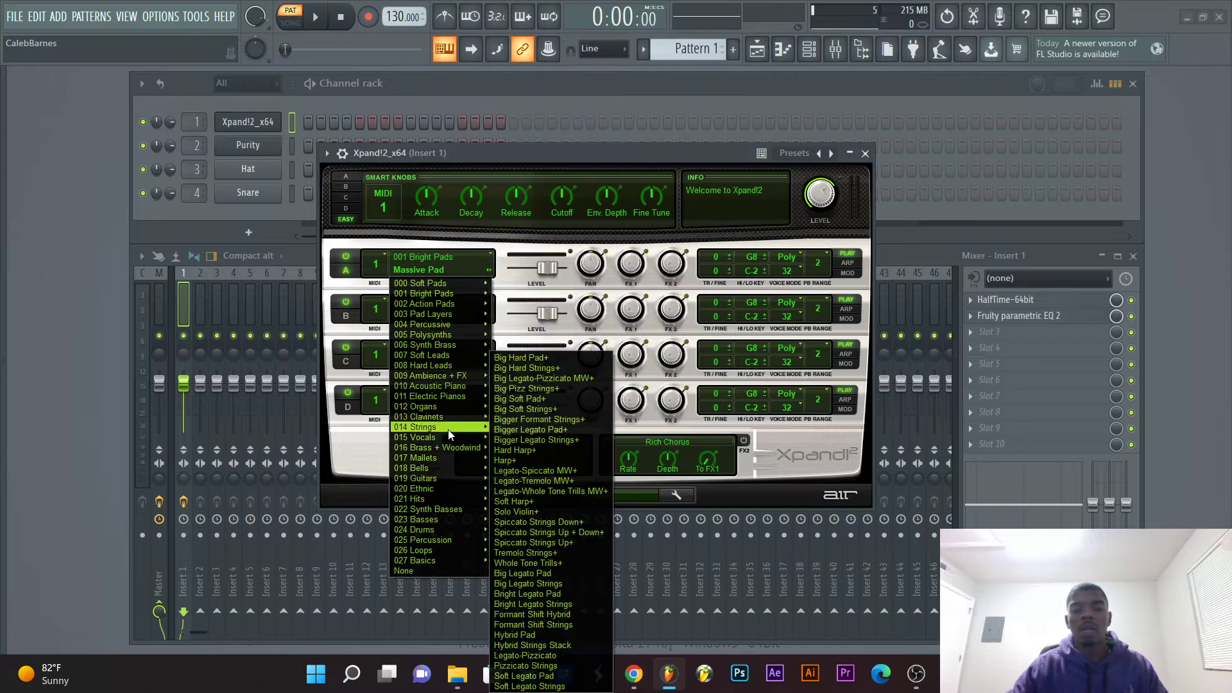
mouse_move(444, 450)
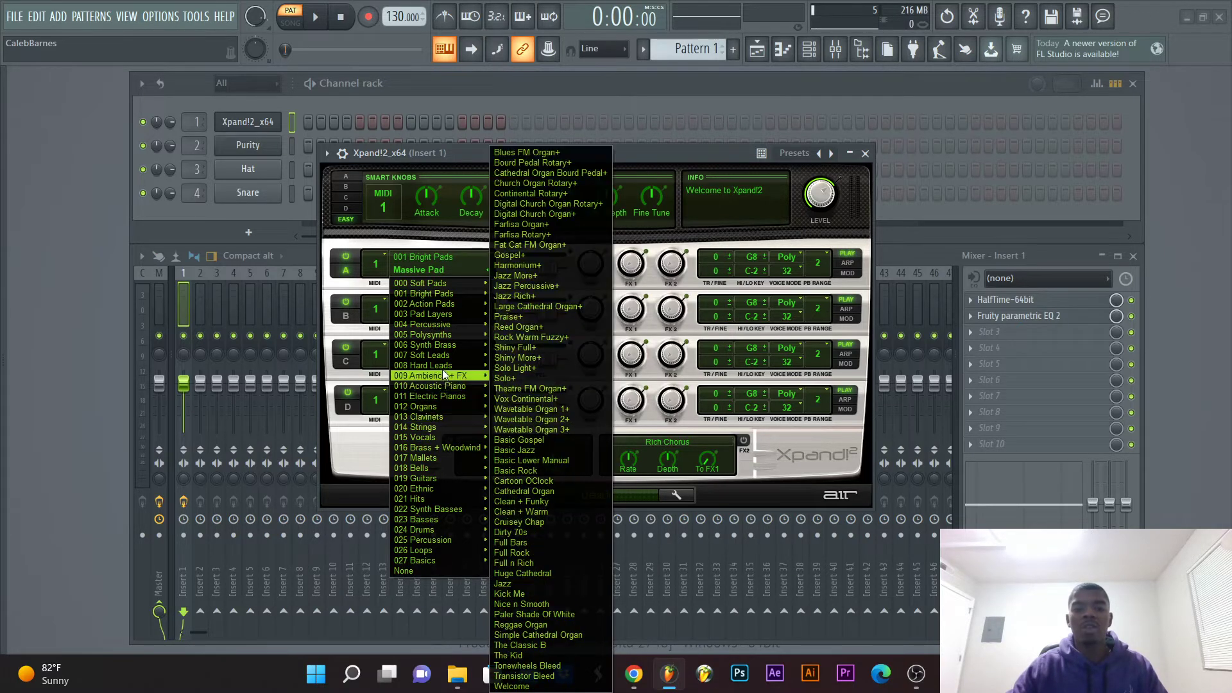
mouse_move(429, 324)
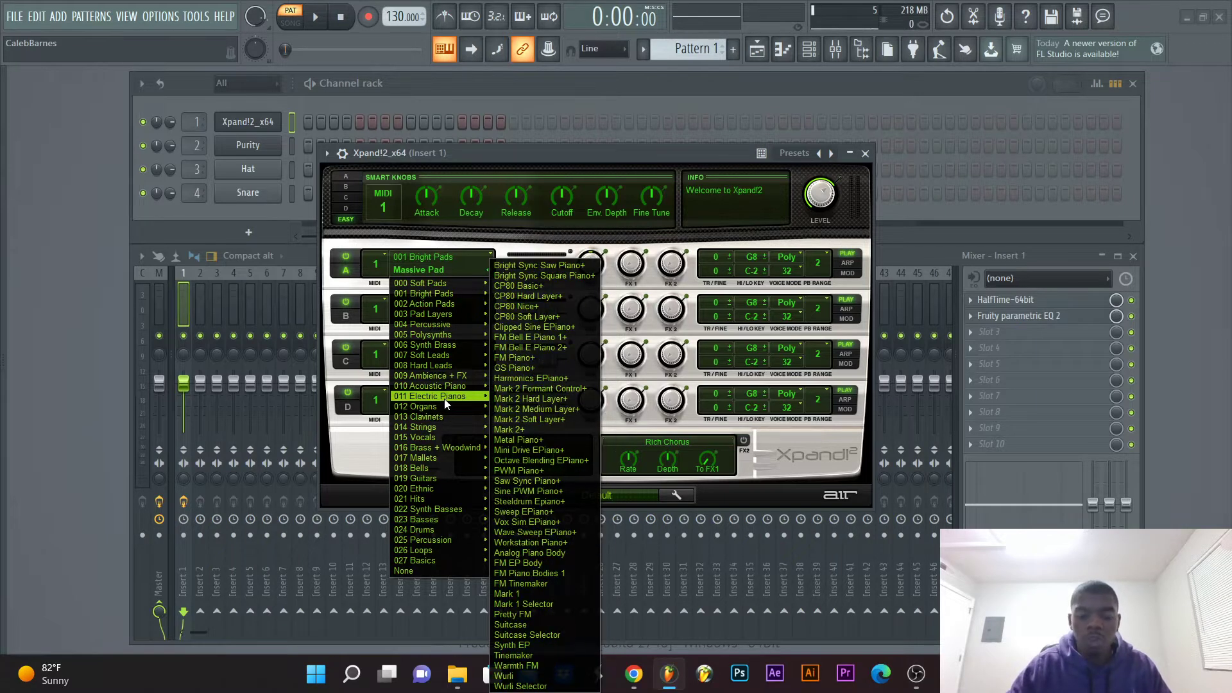
mouse_move(430, 406)
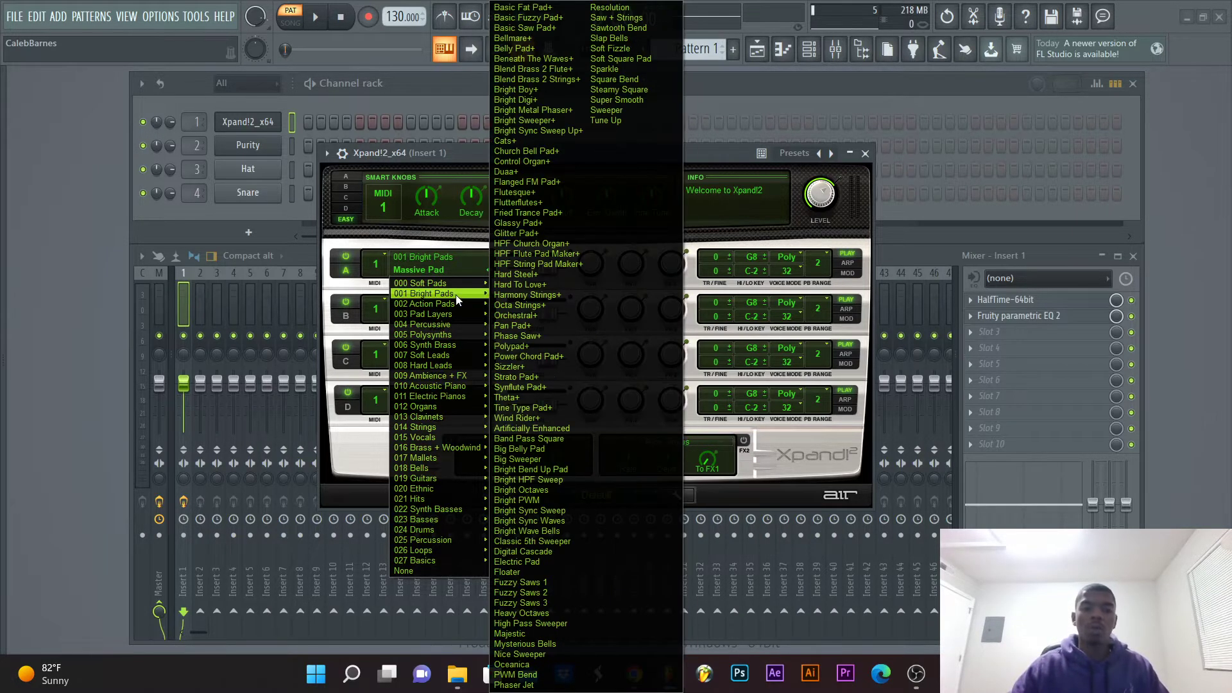
mouse_move(452, 295)
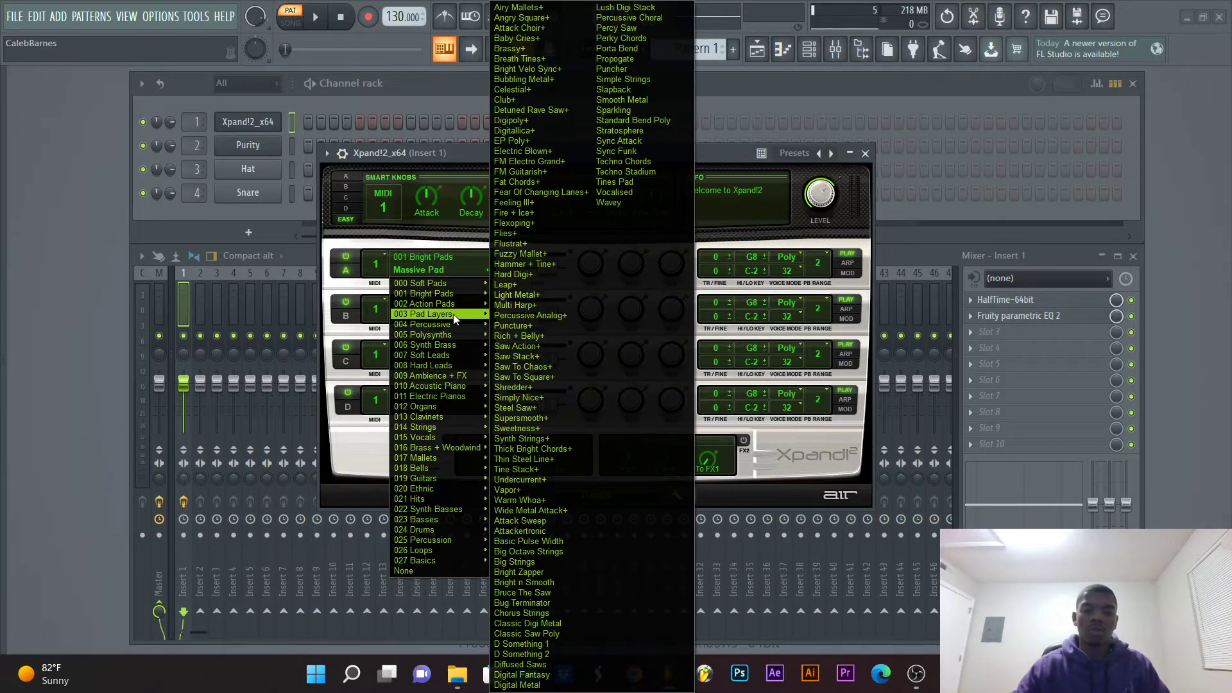
mouse_move(441, 340)
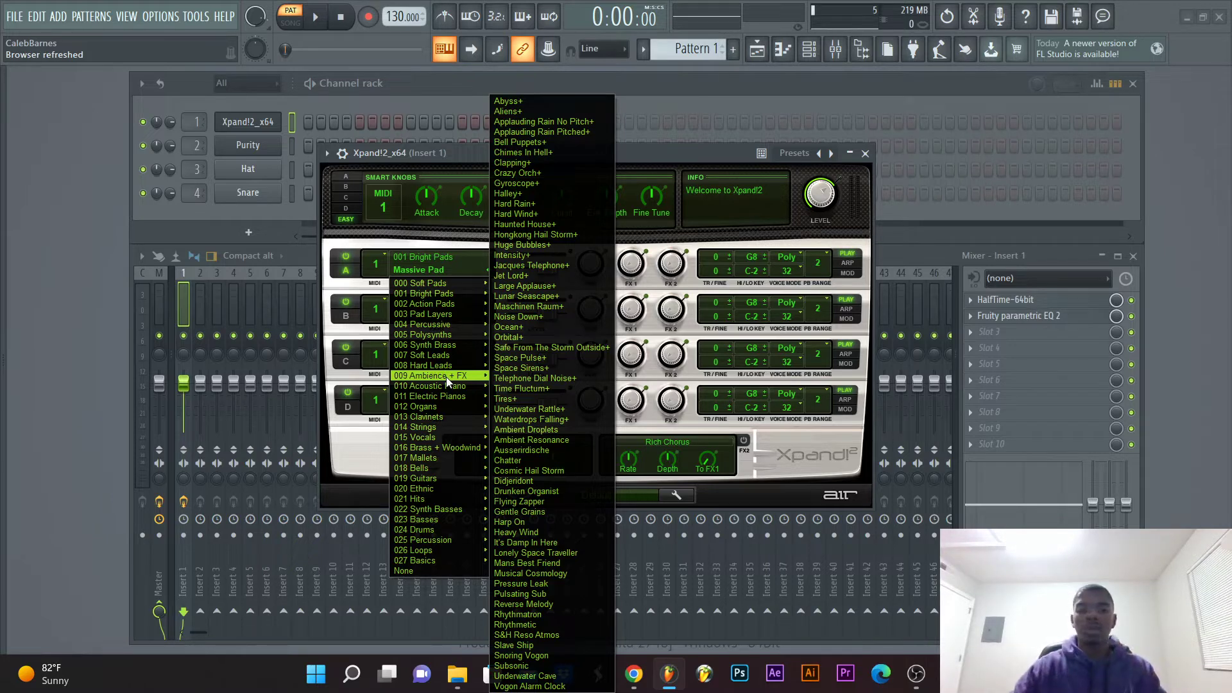
click(562, 143)
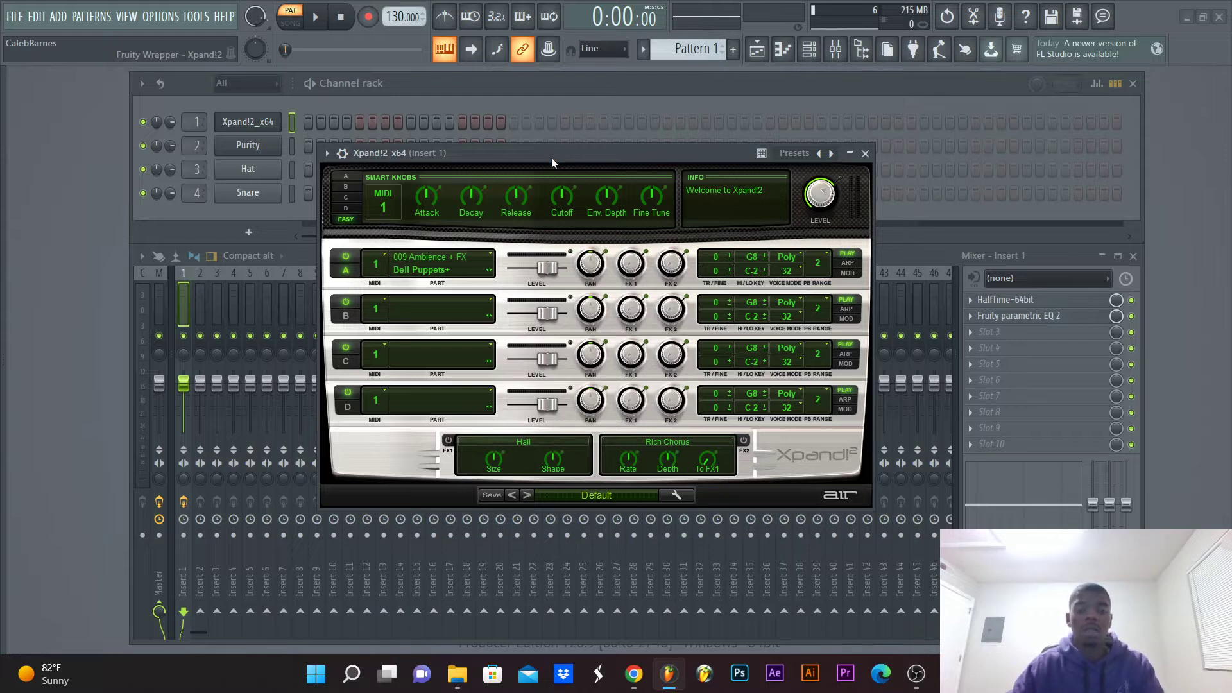
Step: Audition the Bell Puppets+ sound by playing the notes A#4, G#4, C#5 and F#4
key(j)
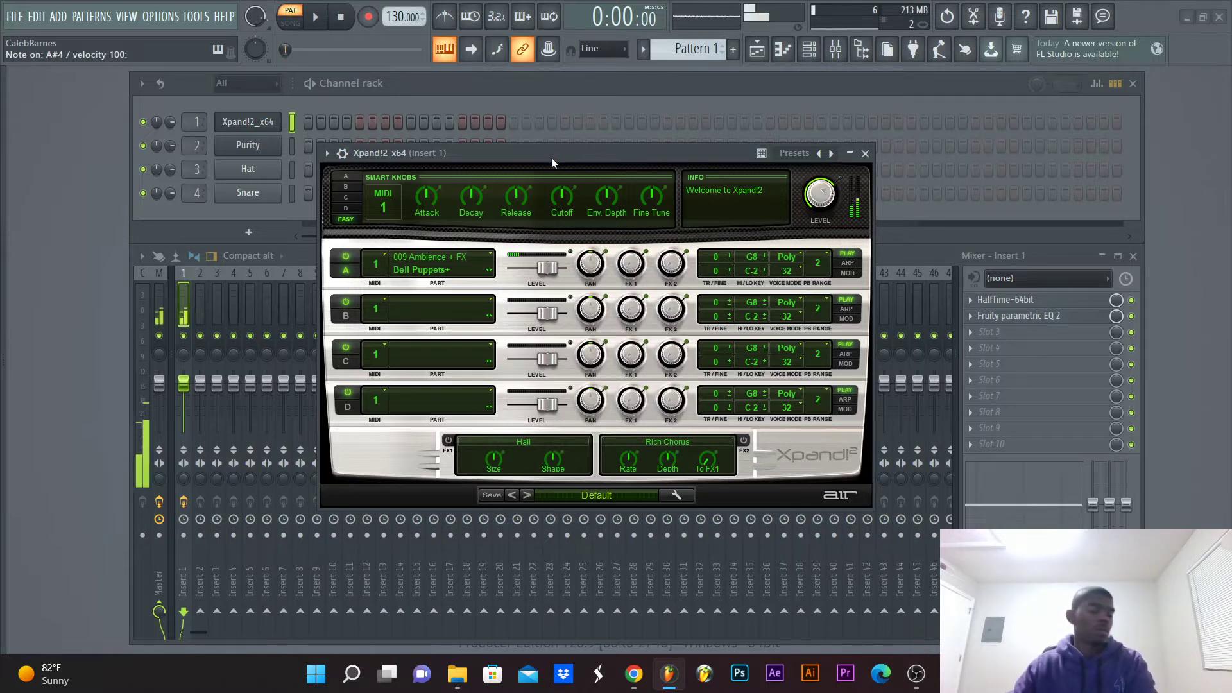
key(h)
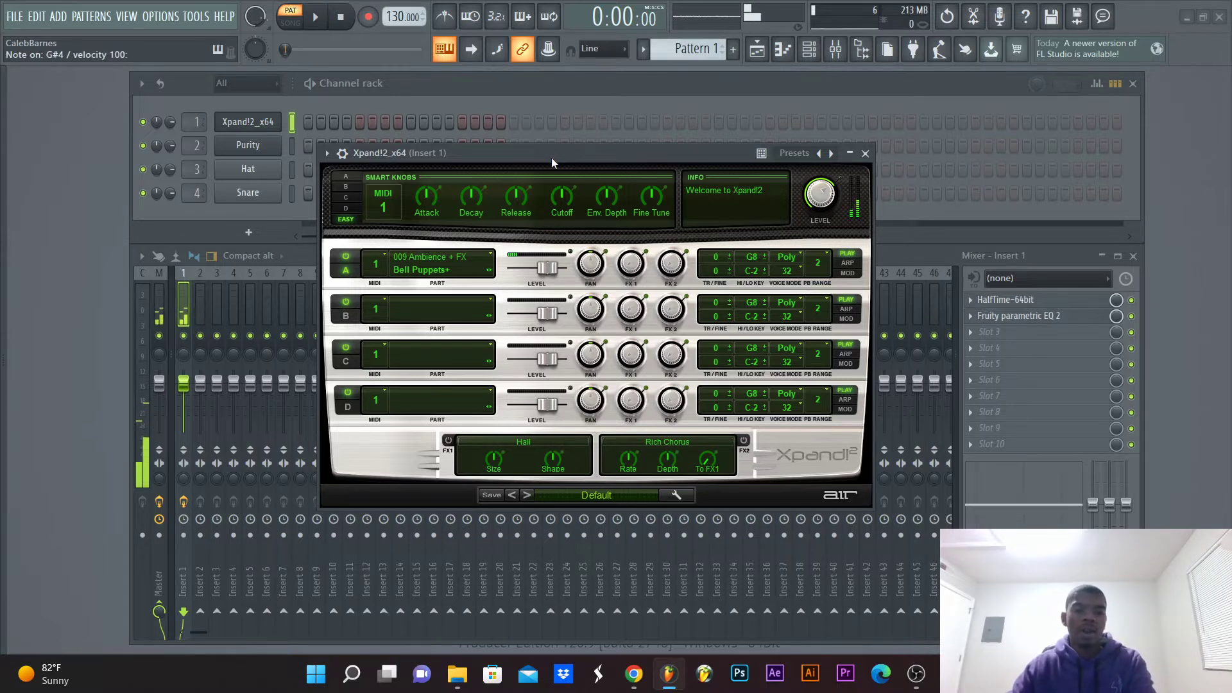
key(l)
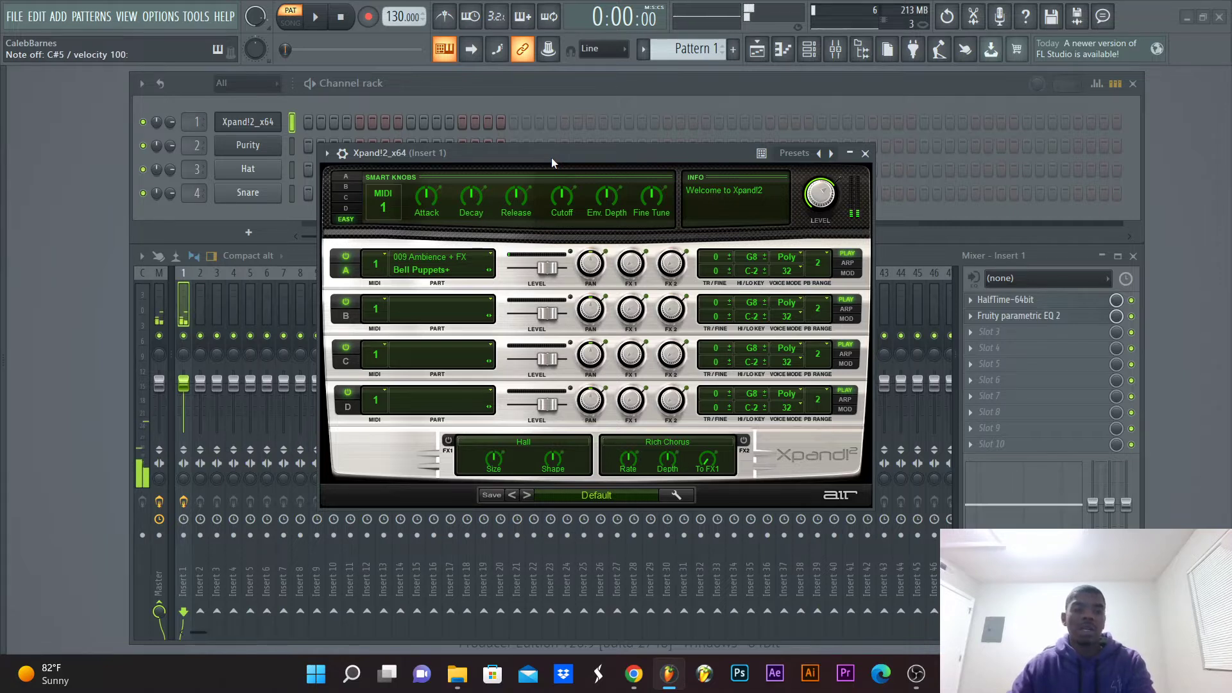
key(g)
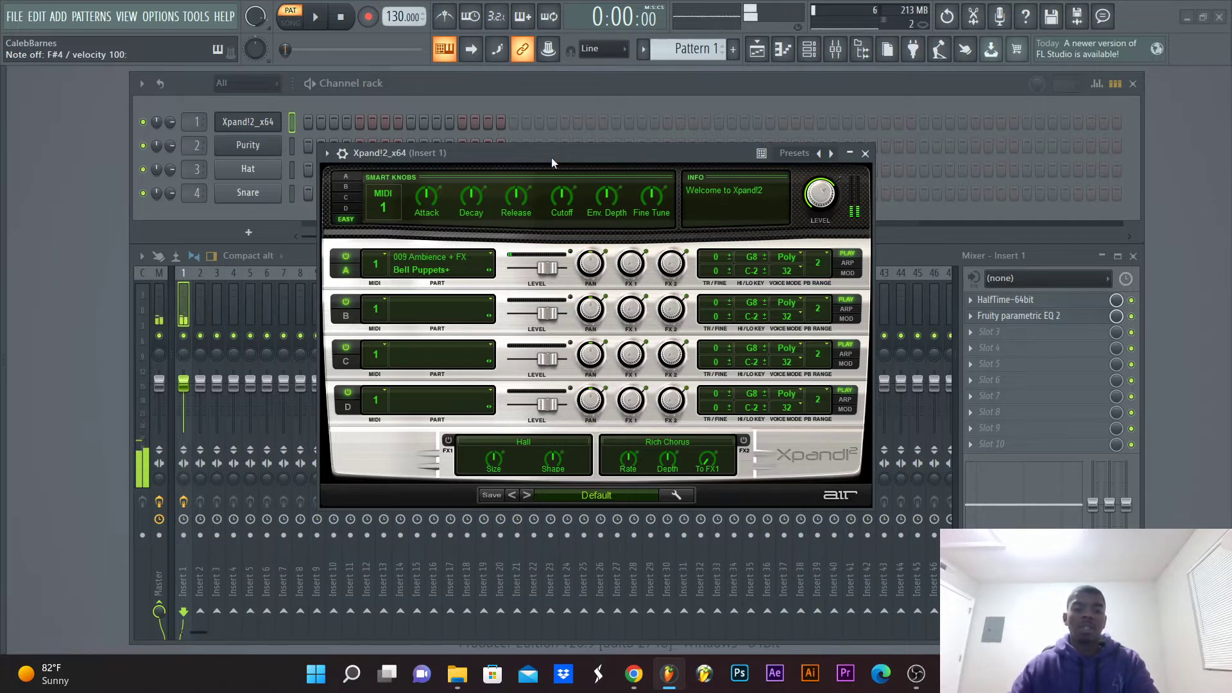
Step: Load Rich + Belly+ from 005 Polysynths into part A and play a few notes to audition it
click(448, 259)
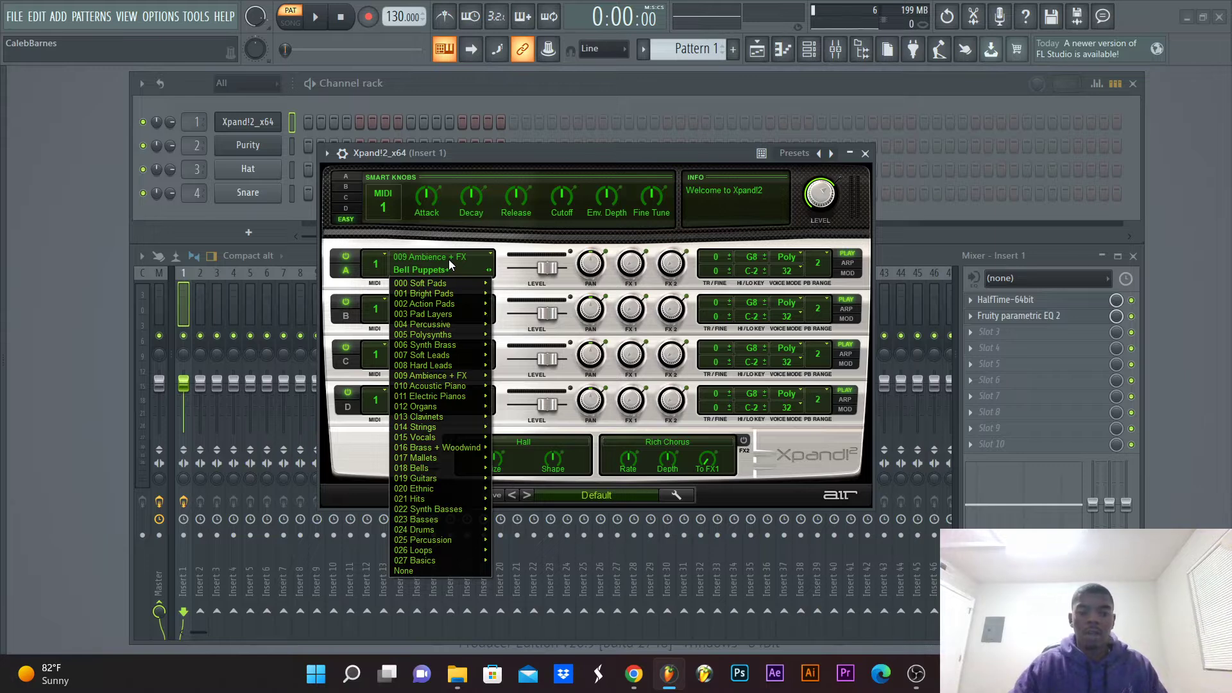
mouse_move(459, 434)
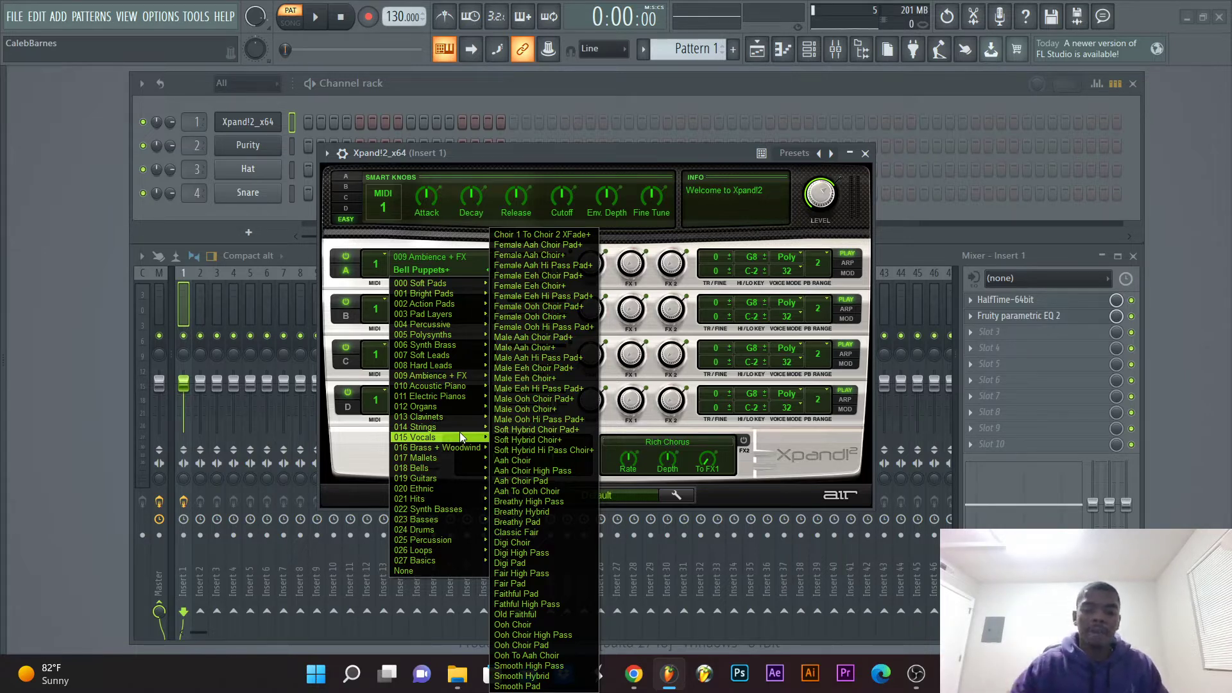
mouse_move(435, 467)
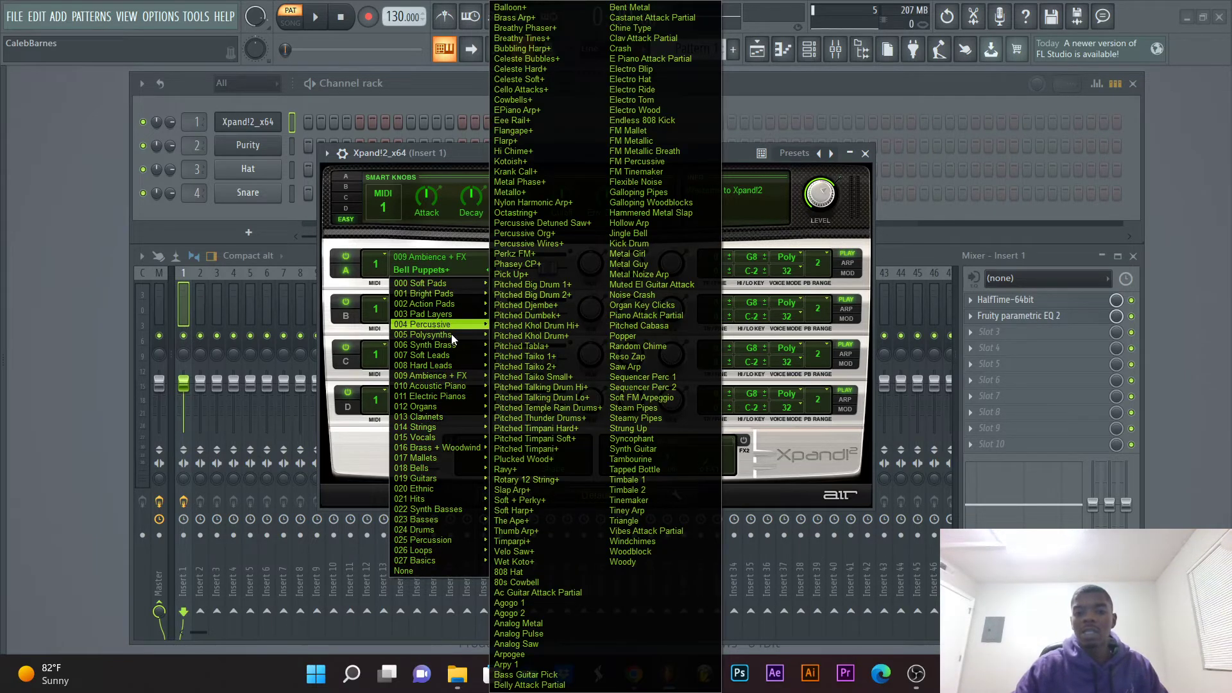
mouse_move(456, 336)
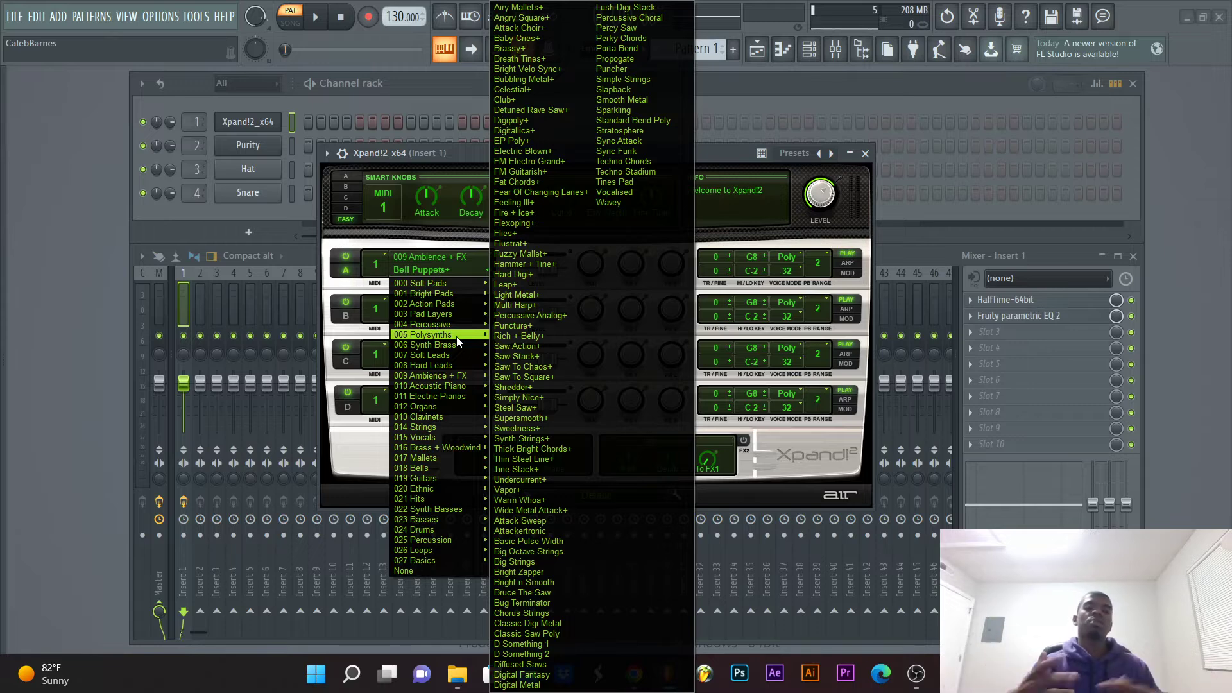
click(538, 337)
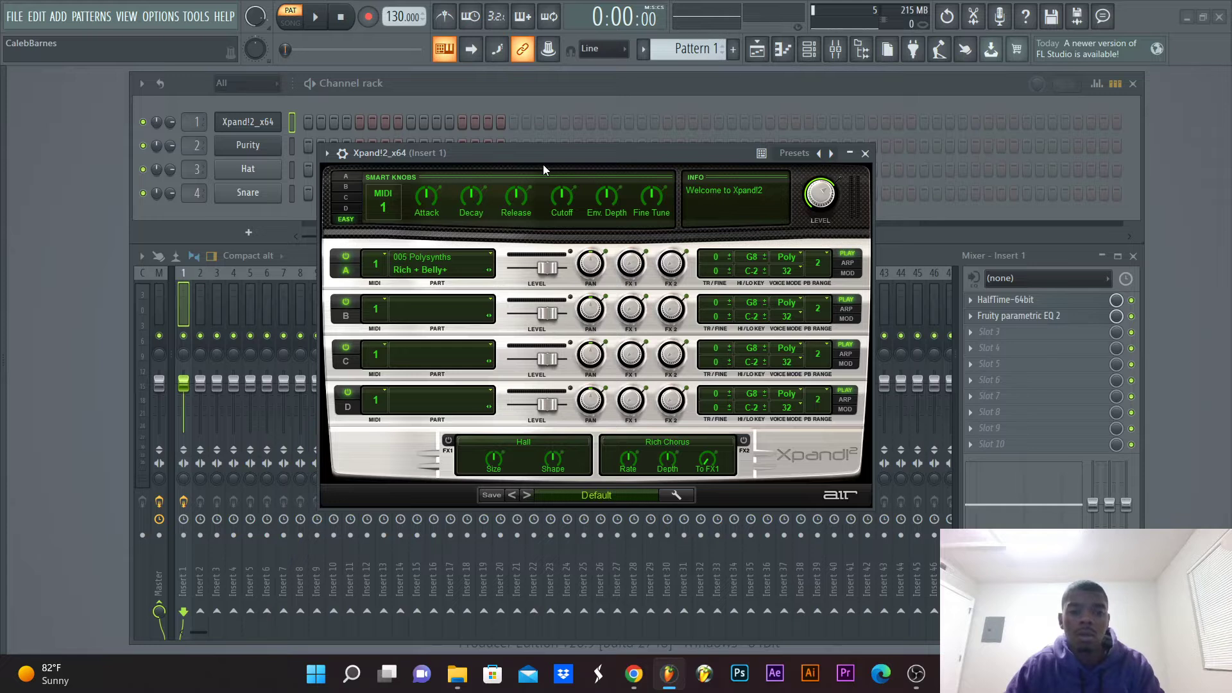
key(g)
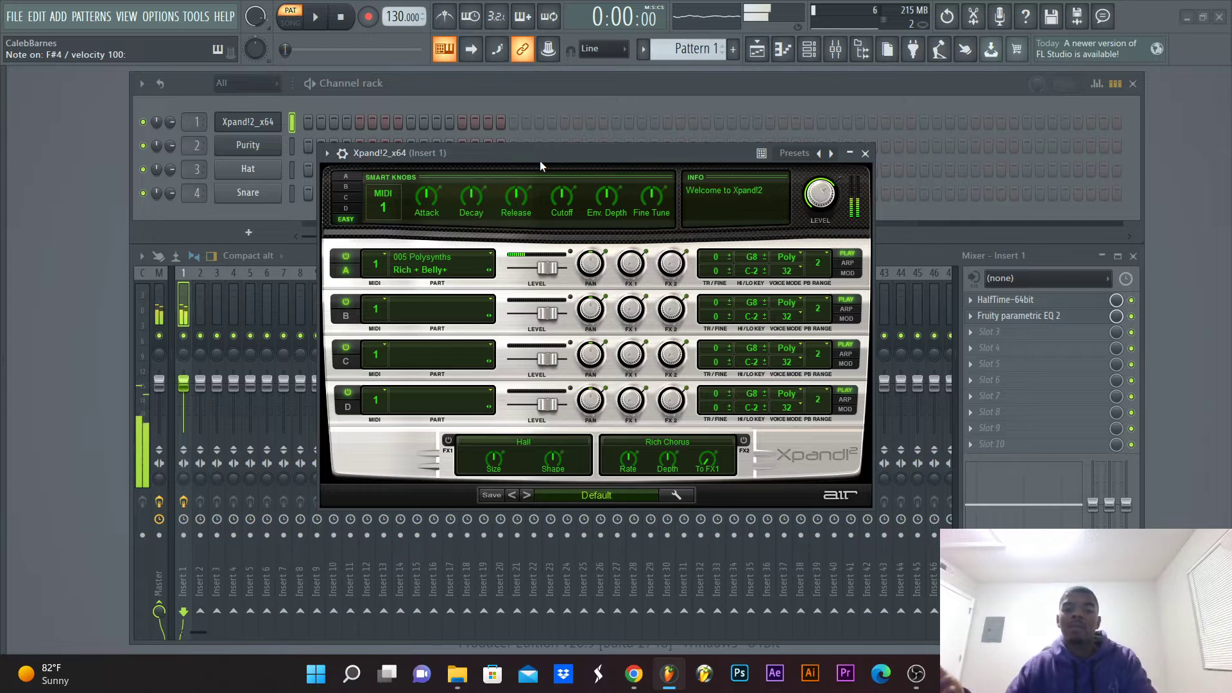
key(d)
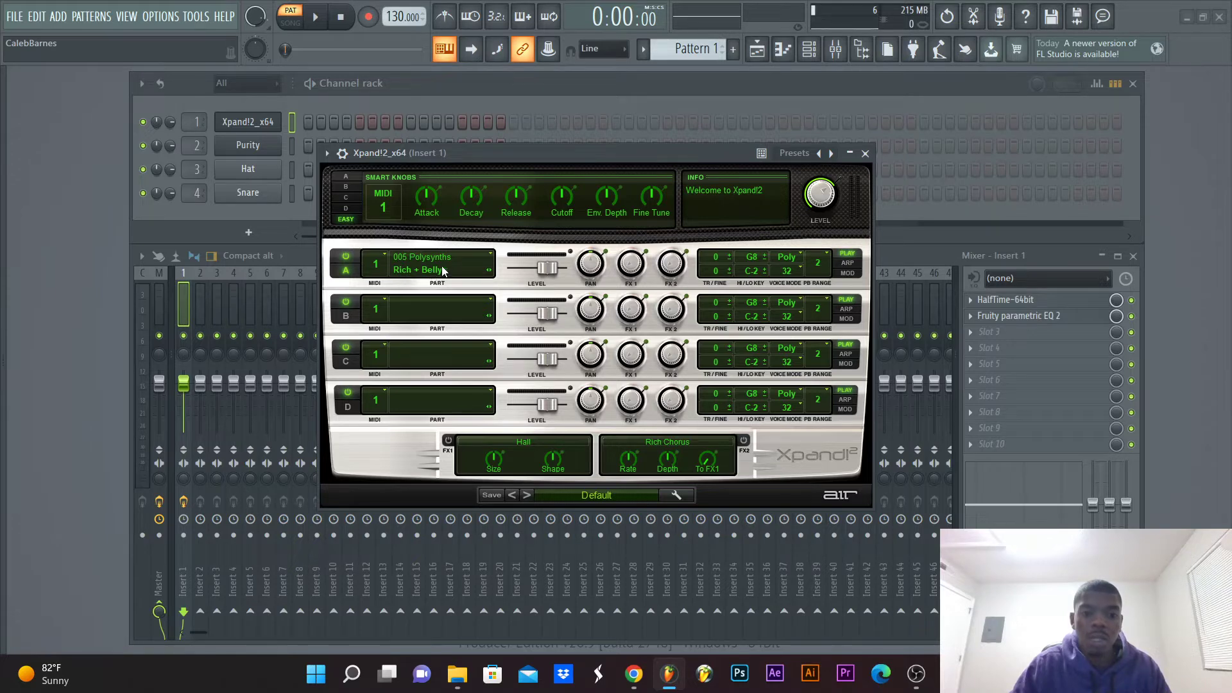
Step: Load Flutey Pad Maker+ from 000 Soft Pads into part A and step forward through the sounds to Fractal+
click(425, 272)
mouse_move(459, 291)
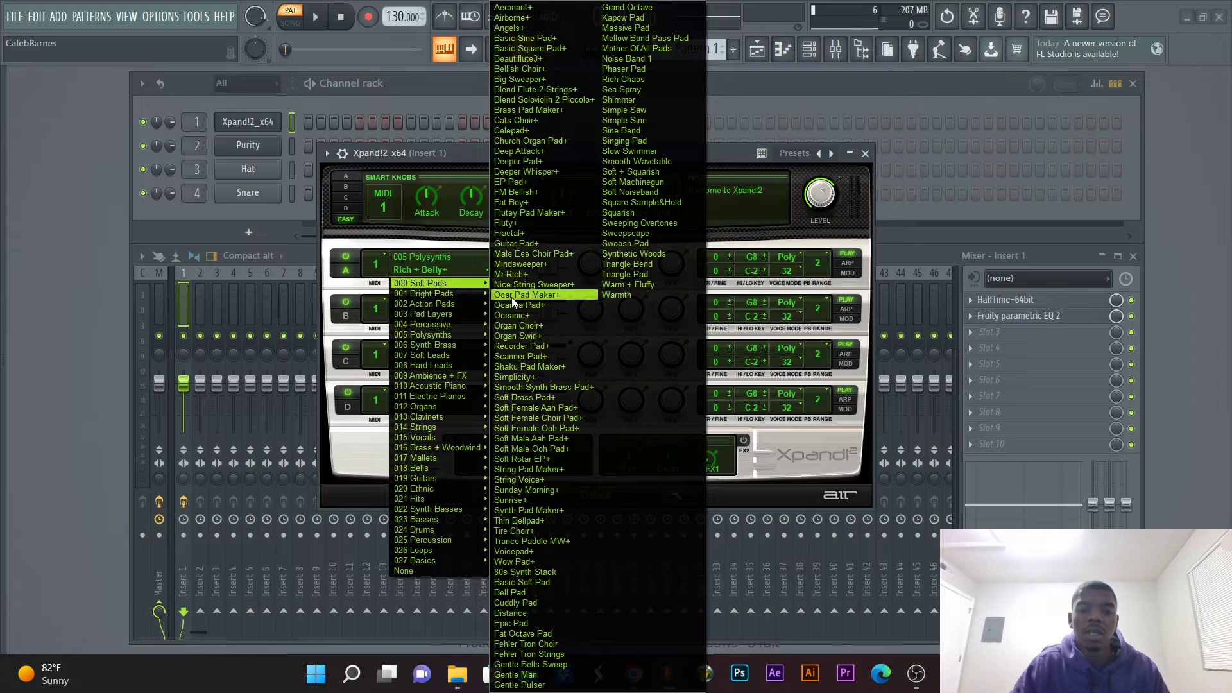
click(536, 219)
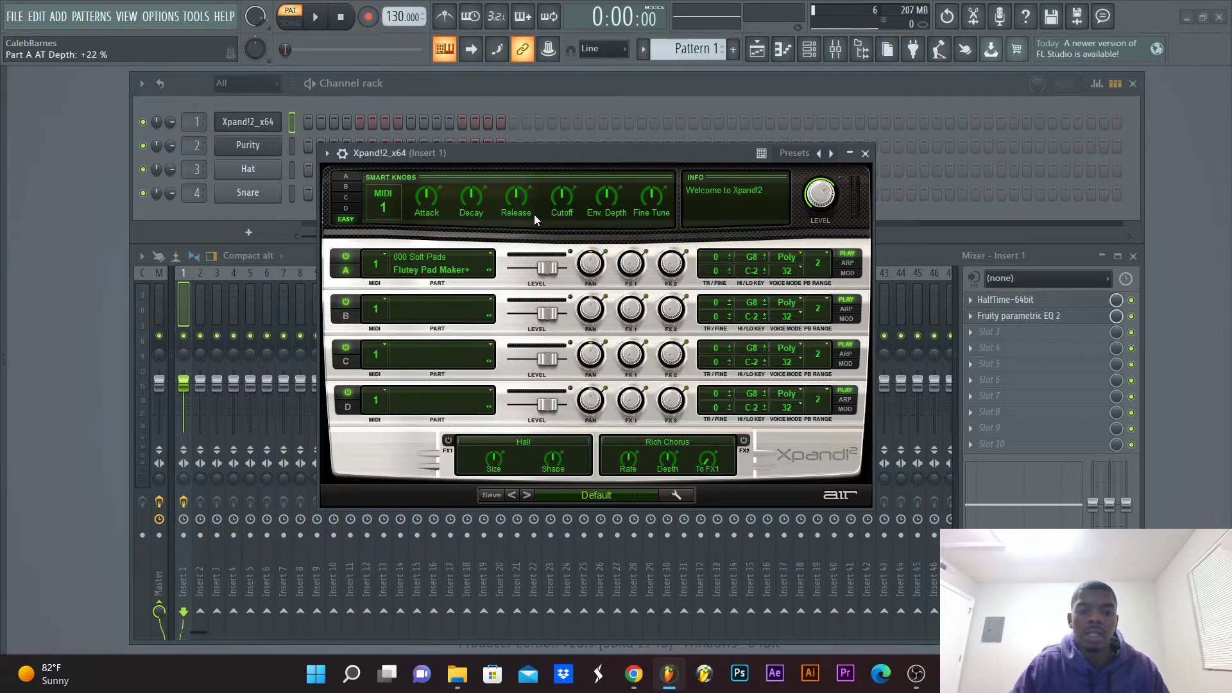
click(491, 271)
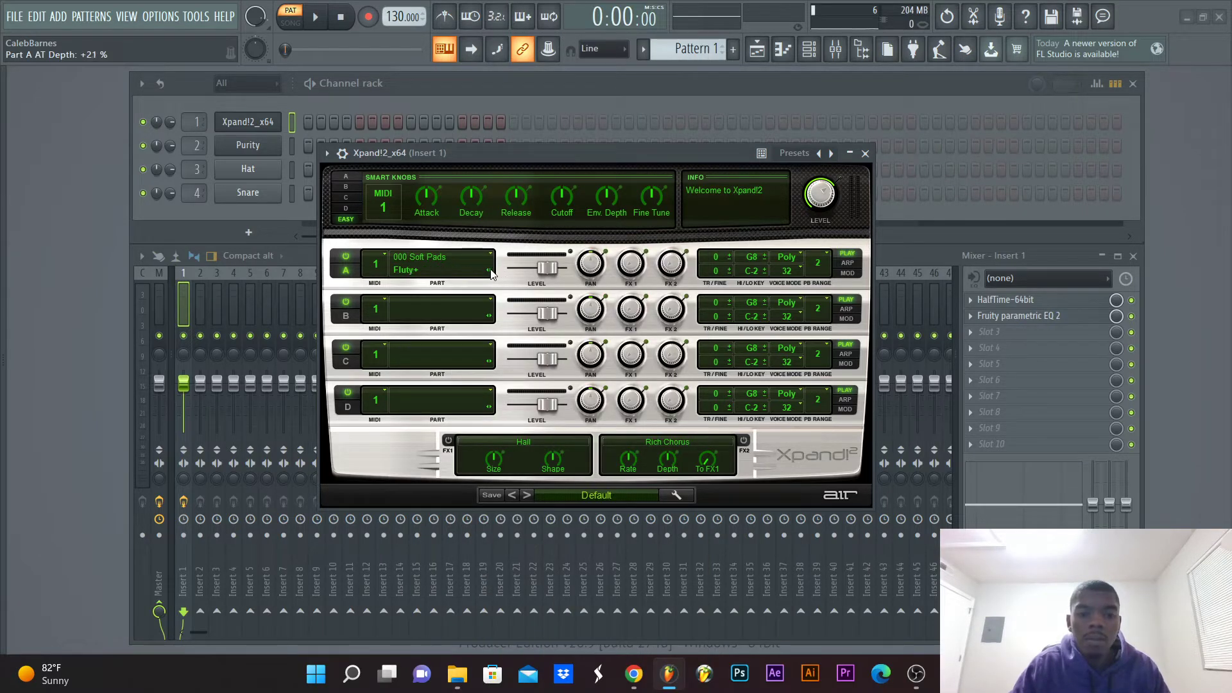
click(491, 270)
click(493, 272)
mouse_move(427, 283)
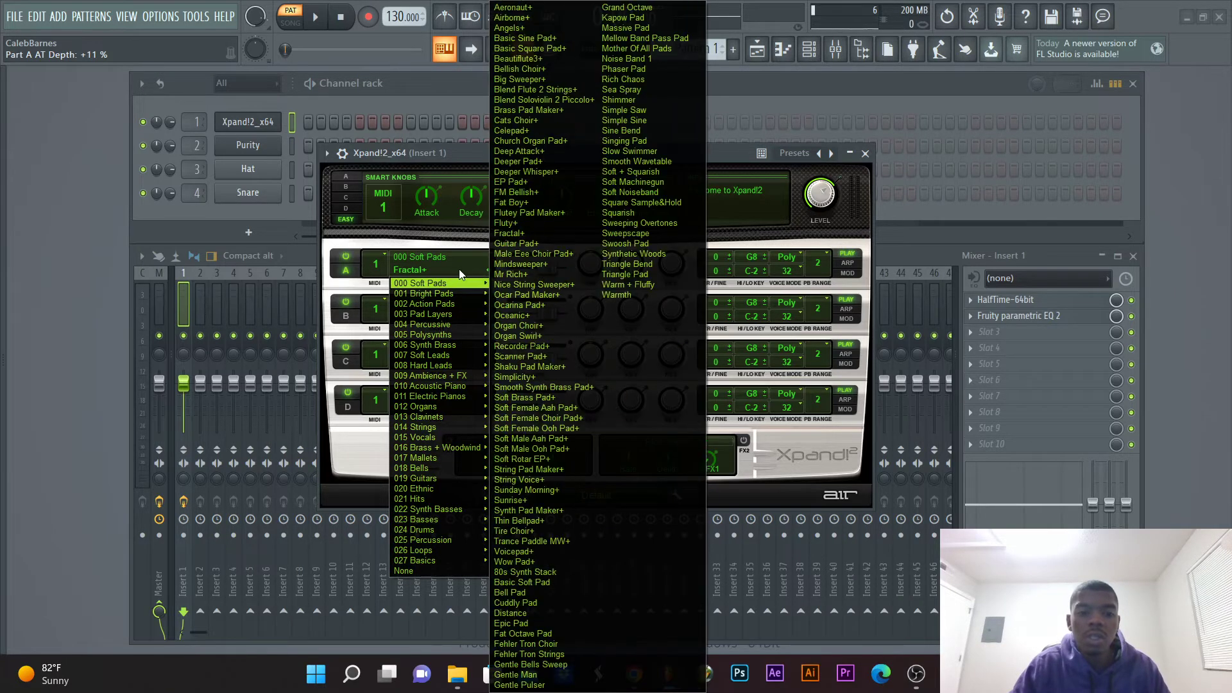
click(433, 251)
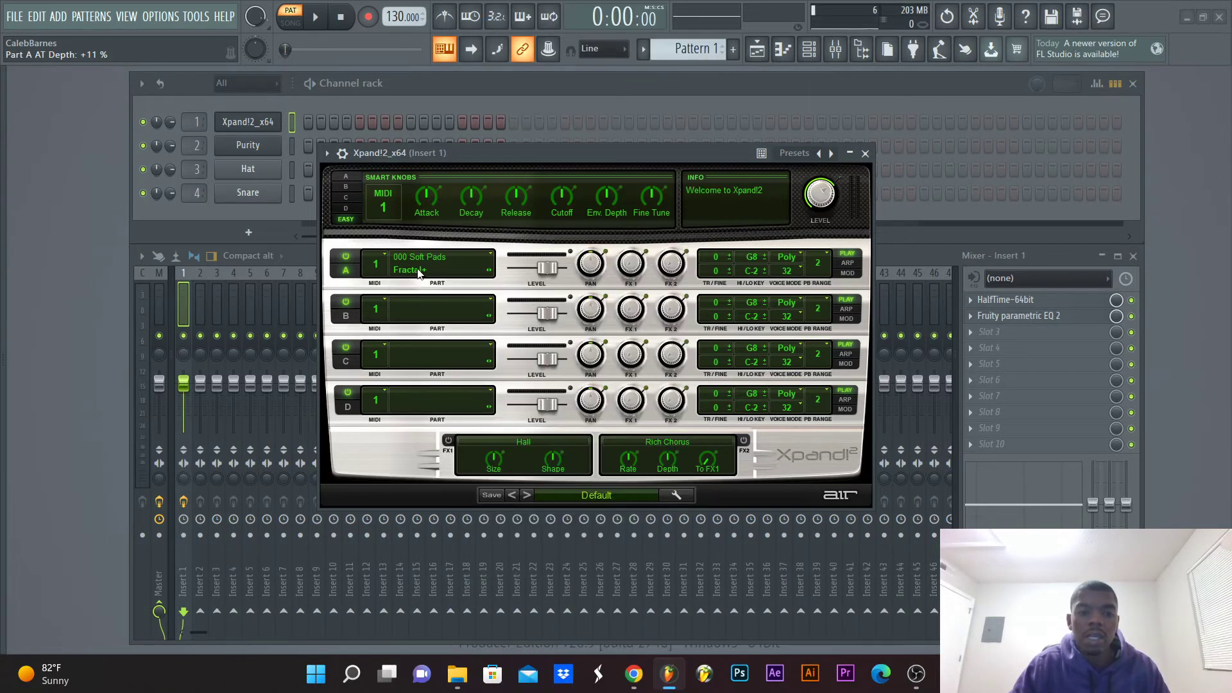
Step: Layer Mr Rich+ from 000 Soft Pads in part B and play notes to hear both parts together
click(411, 310)
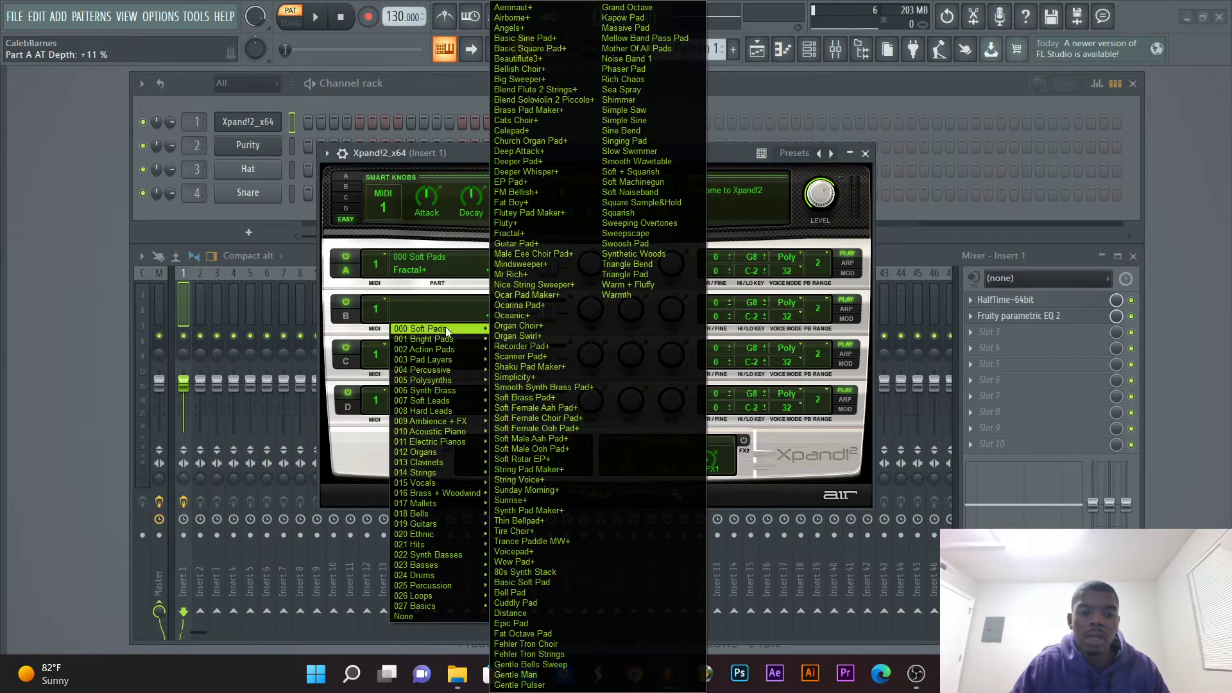
click(520, 275)
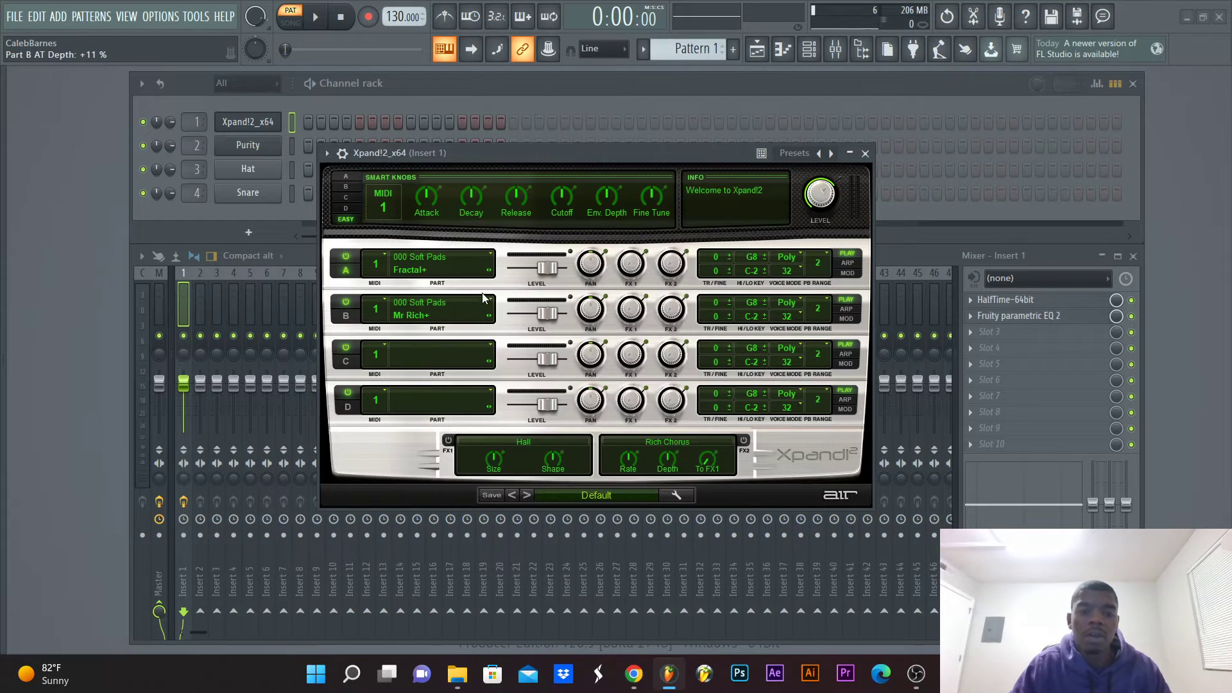
key(n)
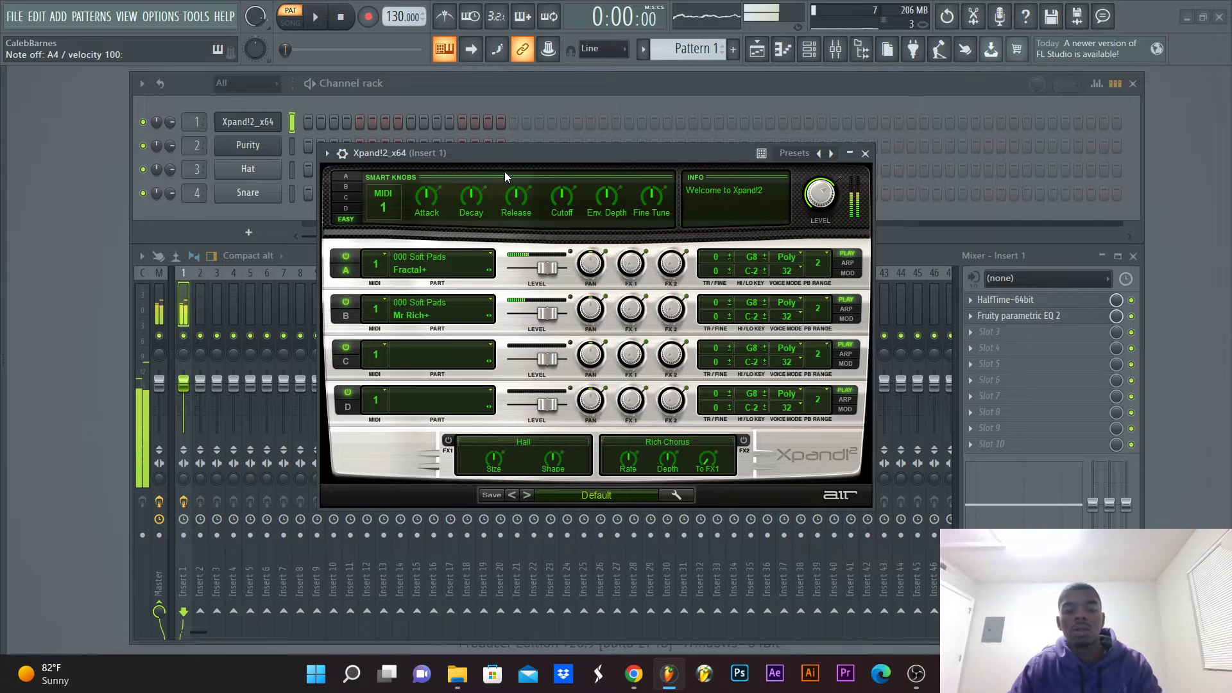
key(b)
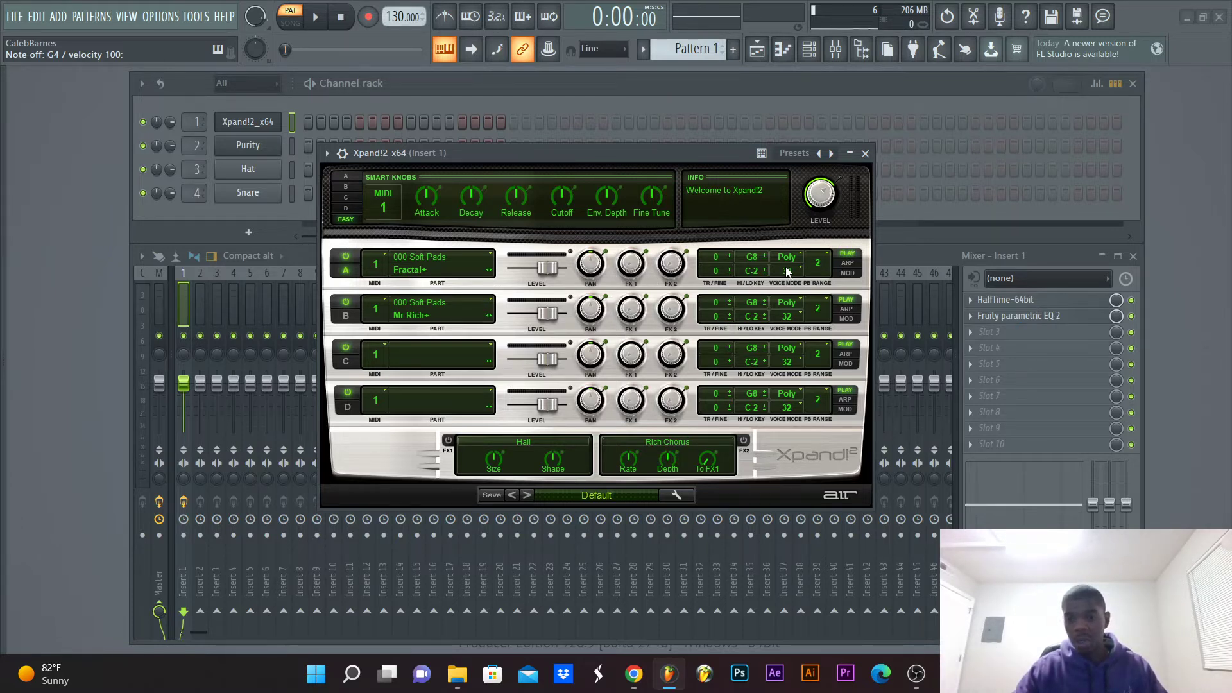
Step: Show the arpeggiator settings of part A and look through the available rate values
click(853, 264)
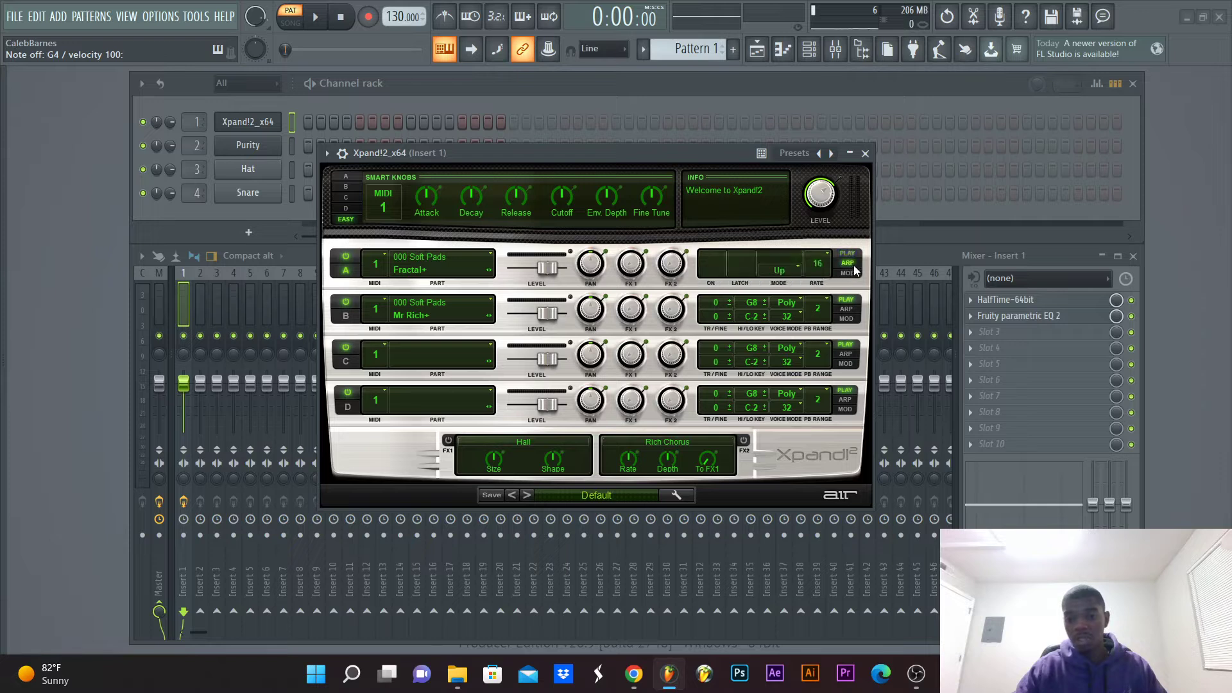
click(825, 264)
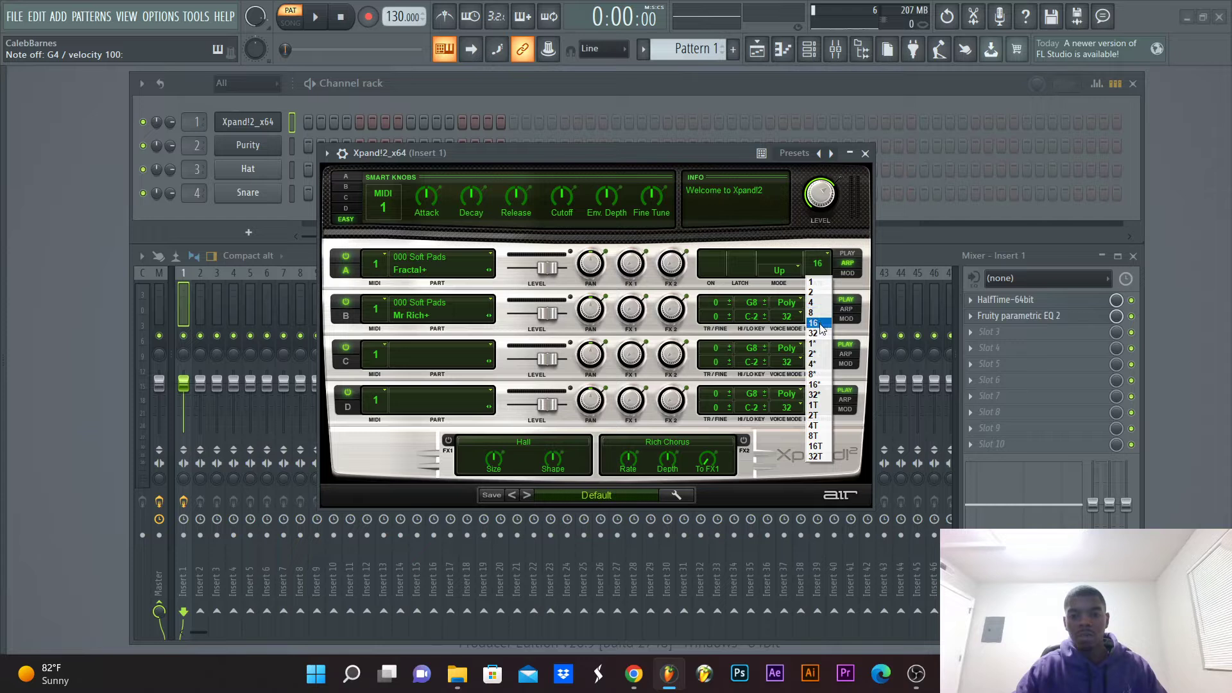
click(858, 267)
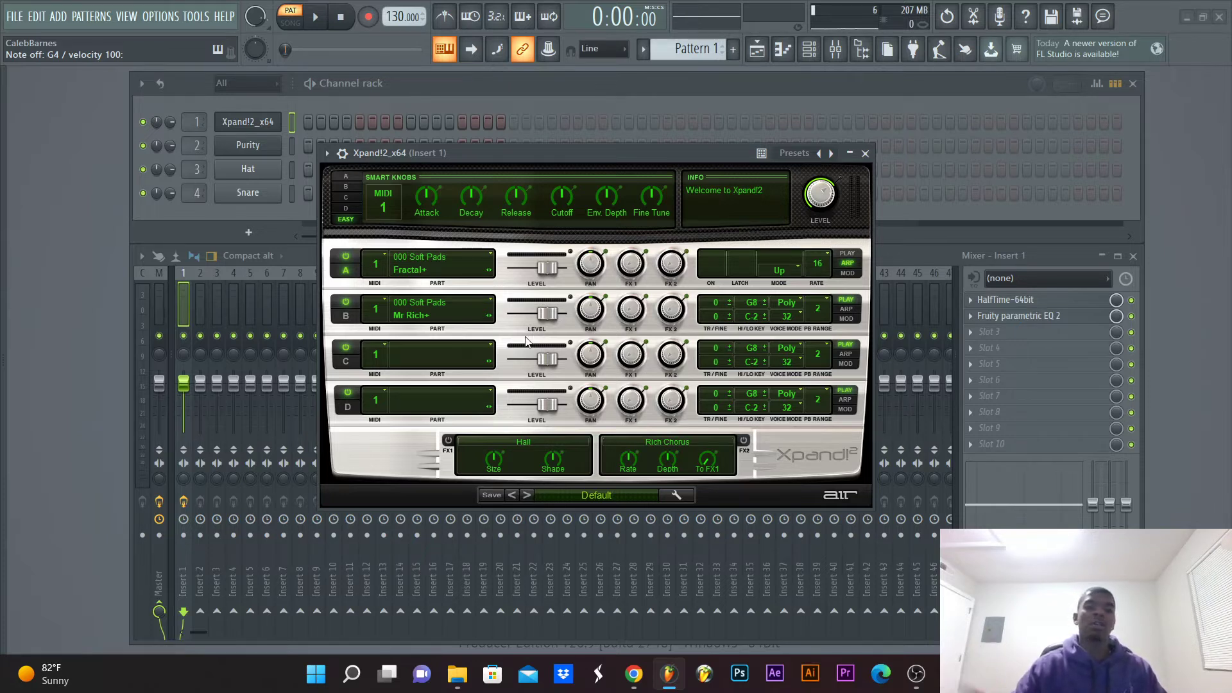
Step: Look through the effect types available for FX1 and FX2 and close the Xpand!2 window
click(553, 441)
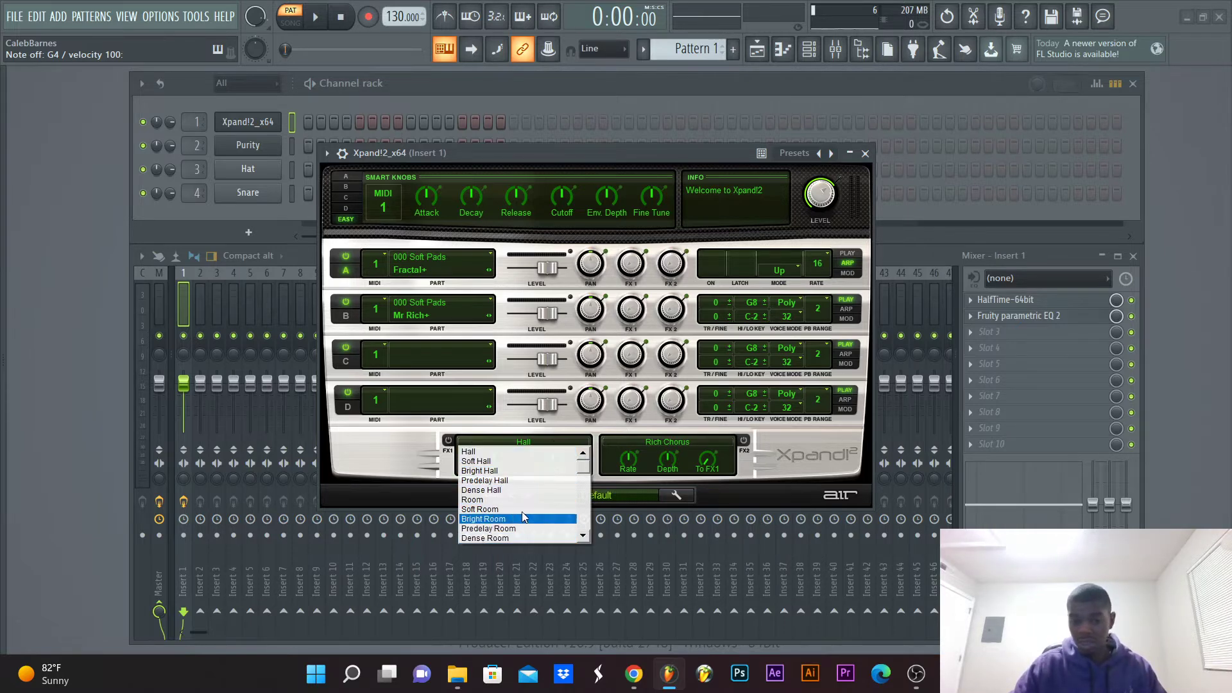
click(667, 441)
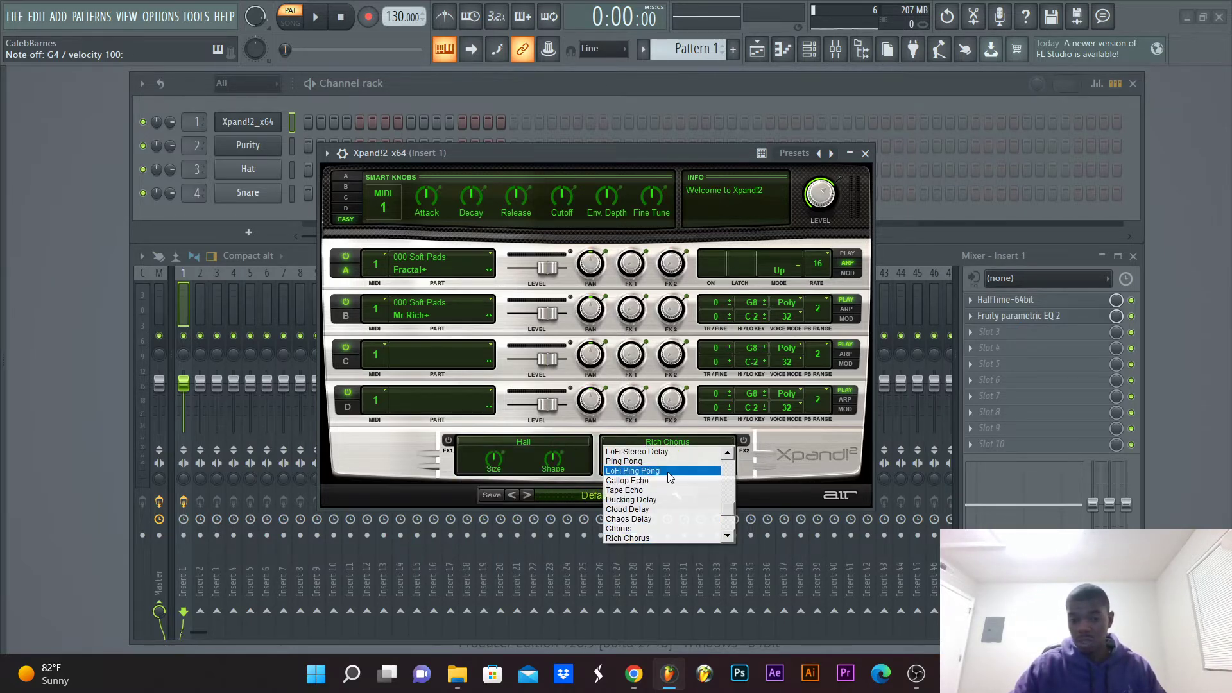
click(399, 456)
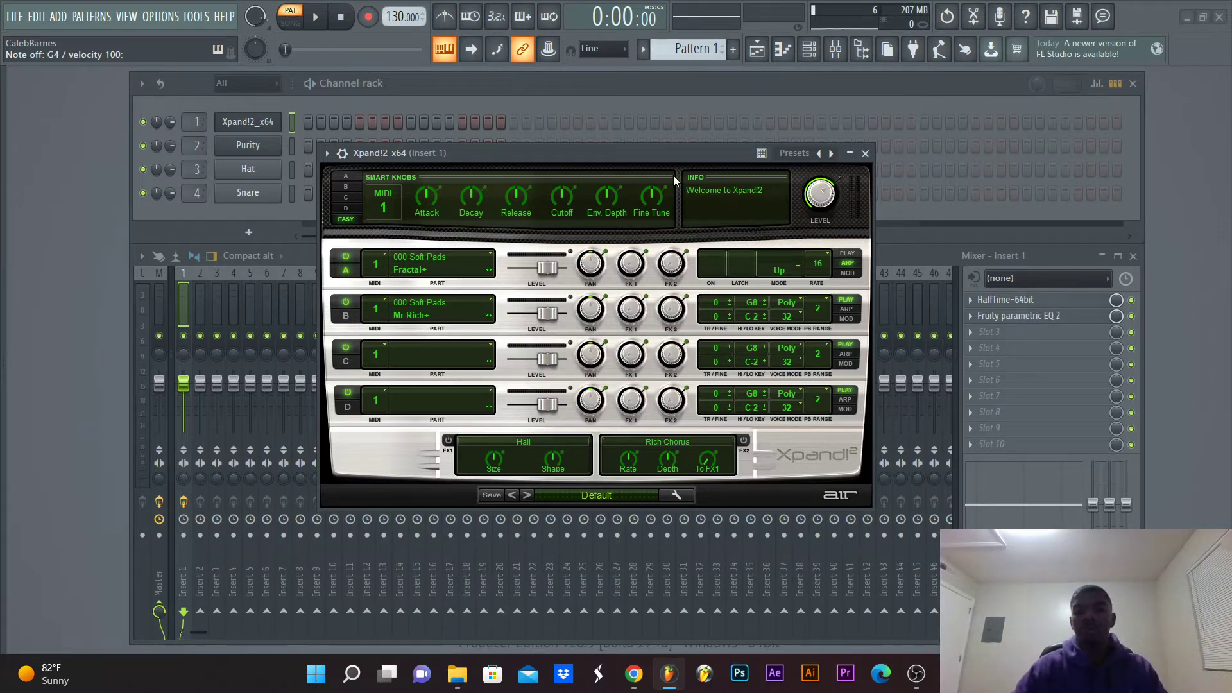
click(874, 157)
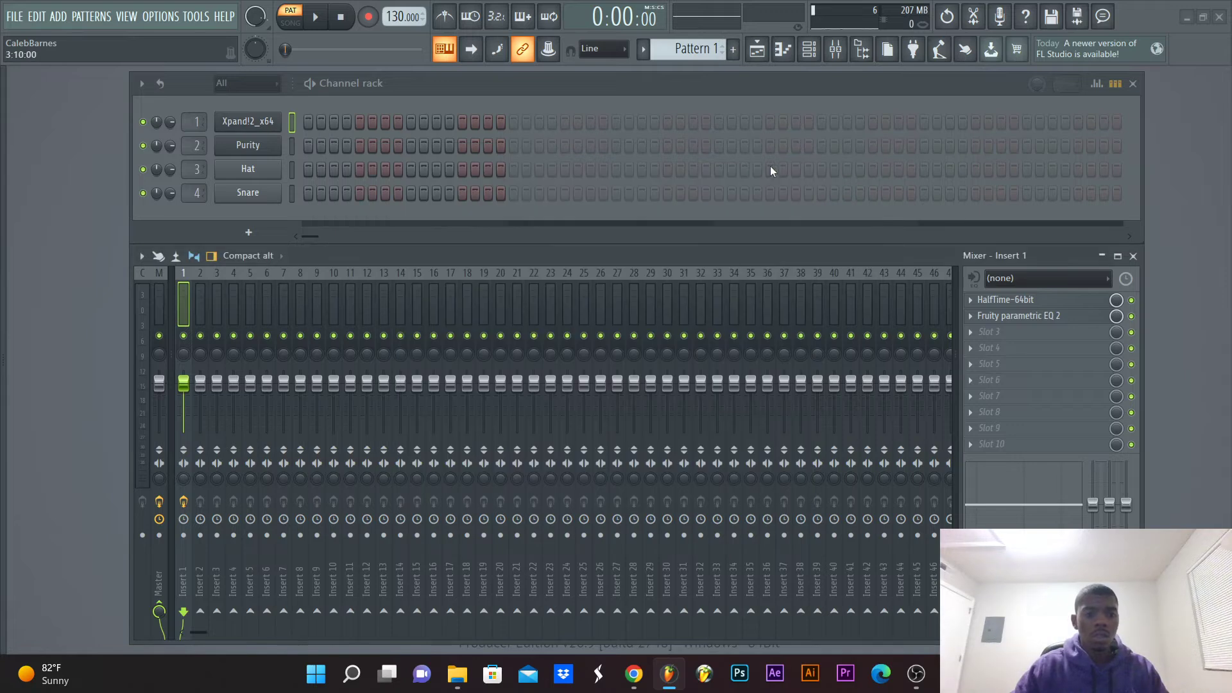
Step: Open the Purity instrument, move its window toward the centre, and load Partial from the Fast Synth category into part 1
click(263, 146)
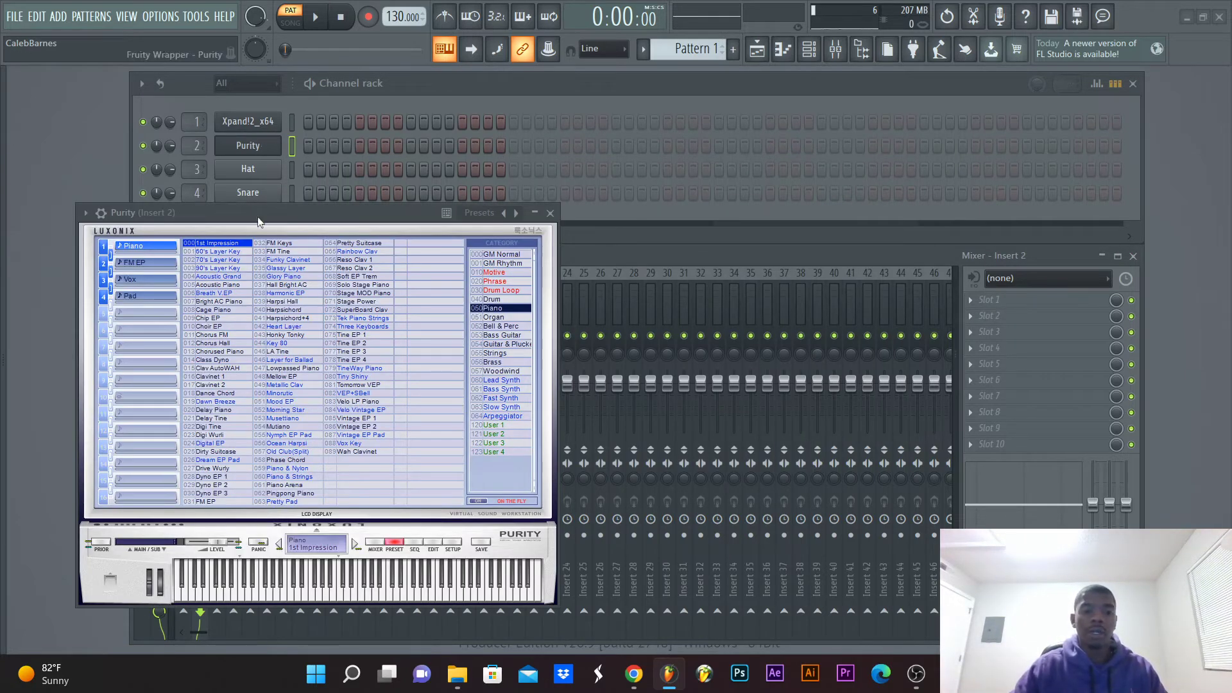
drag(259, 222, 402, 169)
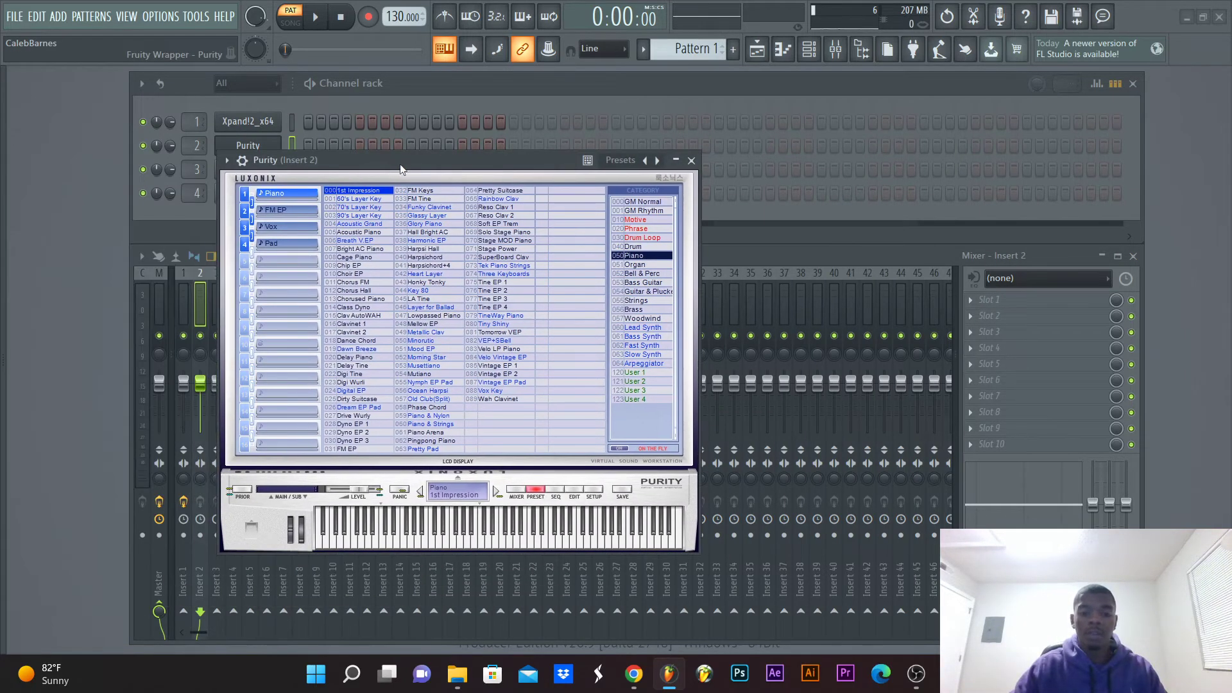
click(648, 347)
click(510, 233)
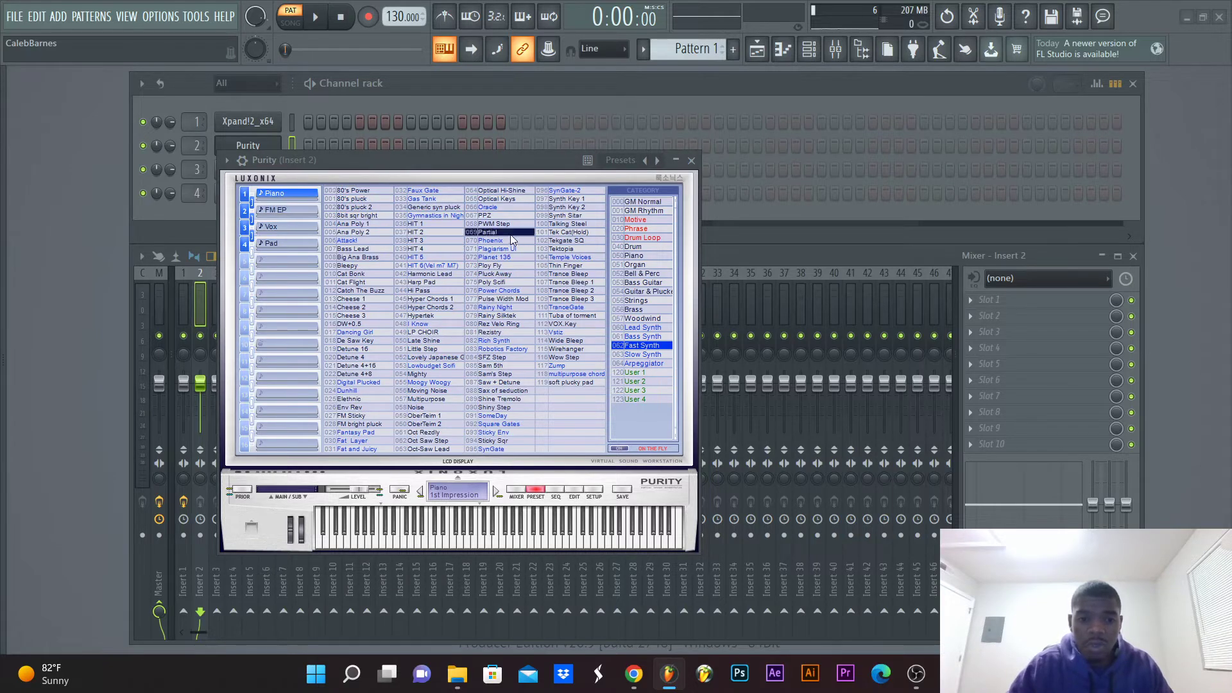
click(509, 226)
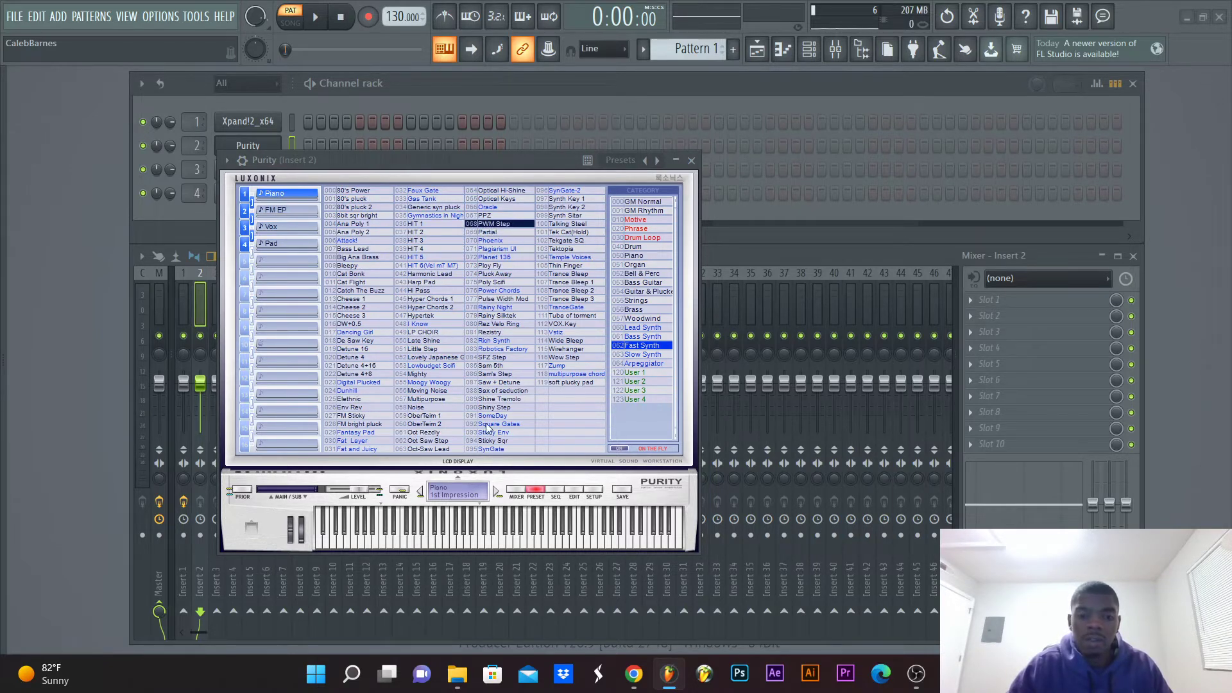
click(497, 493)
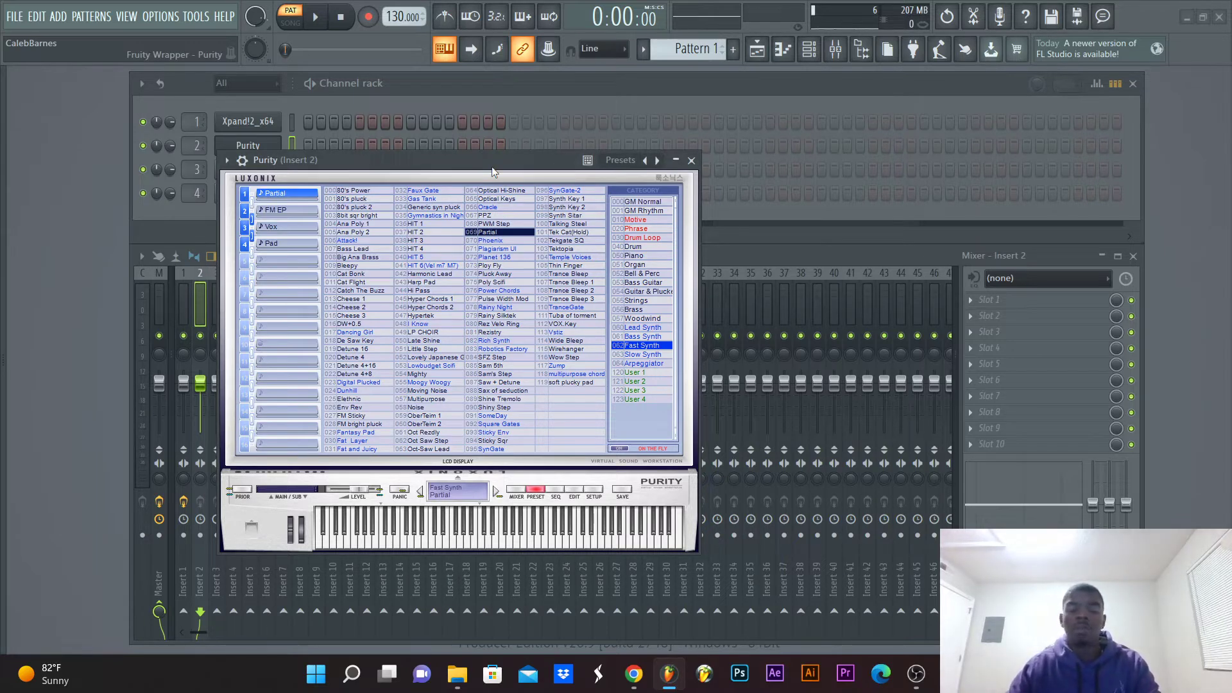
Step: Play a few notes to audition the Partial sound and close the Purity window
key(n)
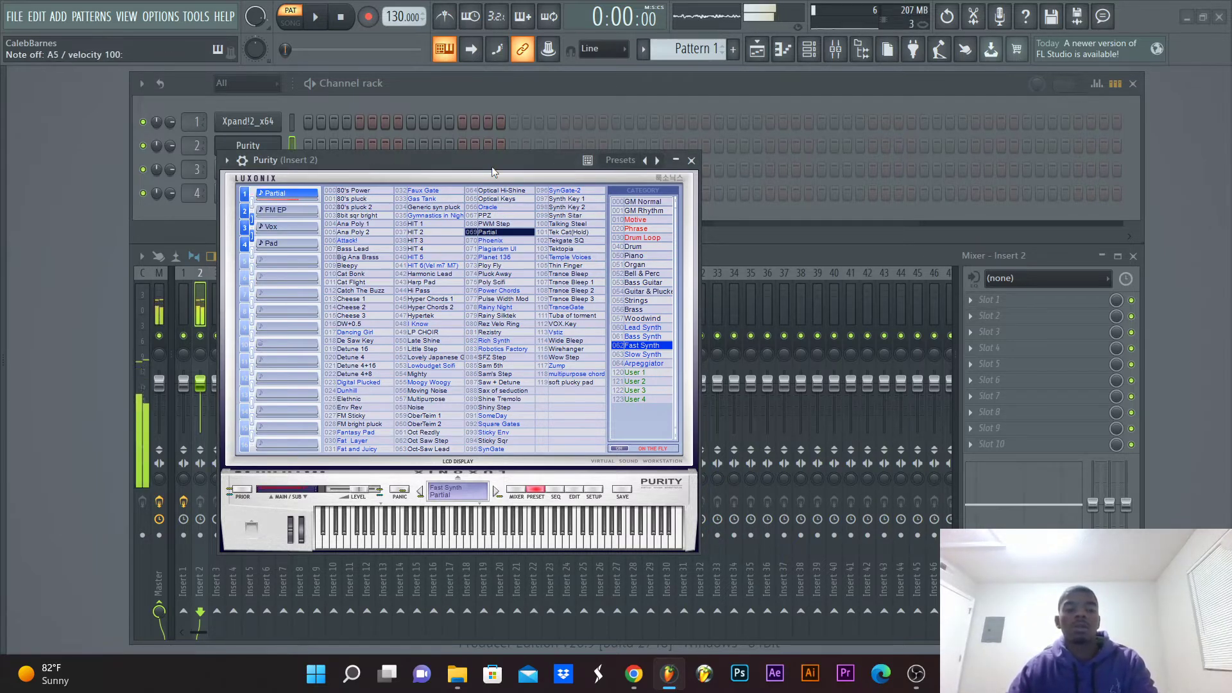
key(n)
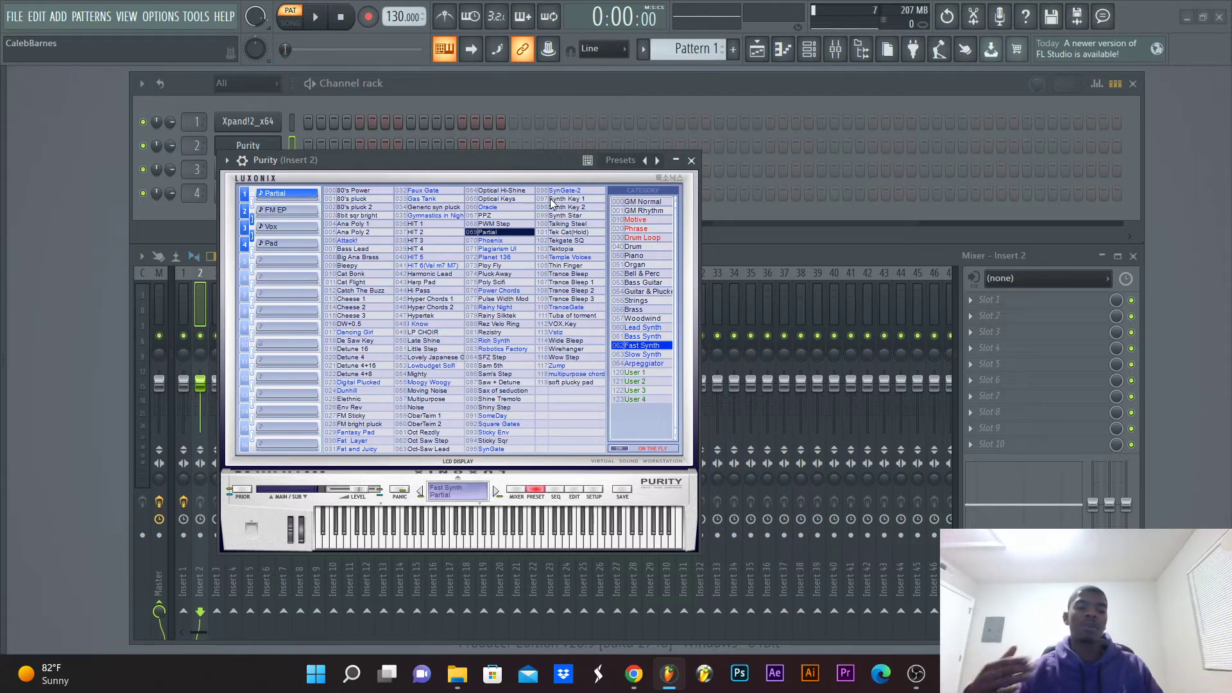
click(691, 161)
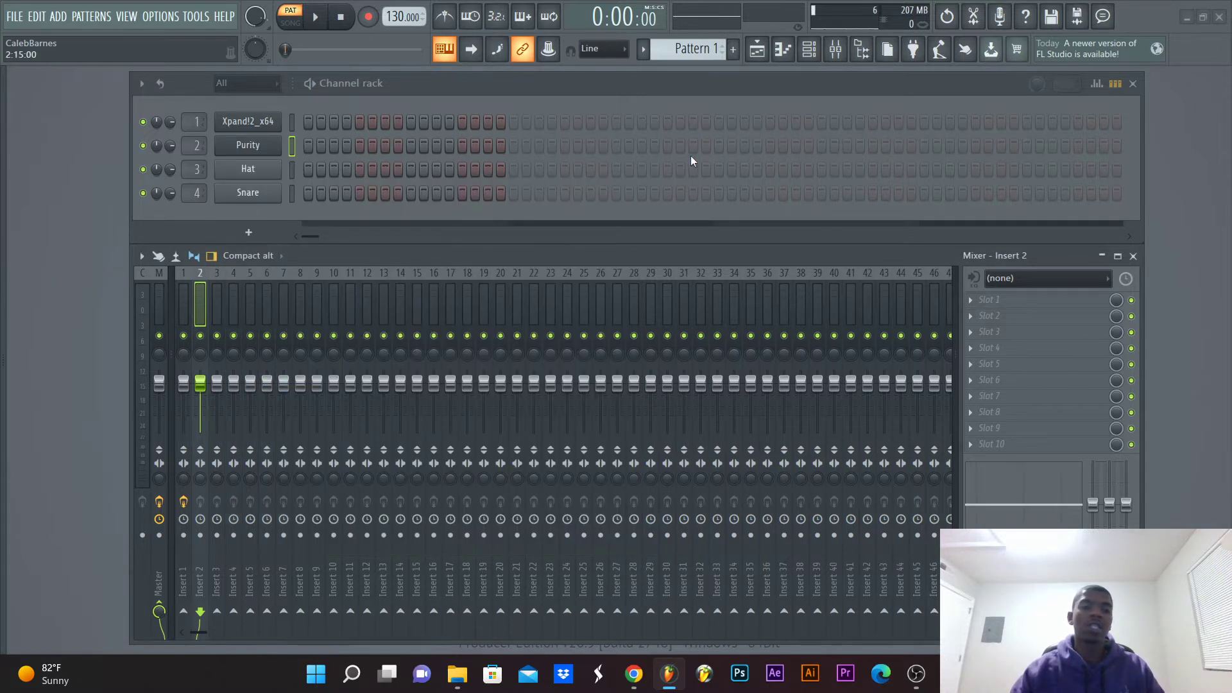
right_click(262, 174)
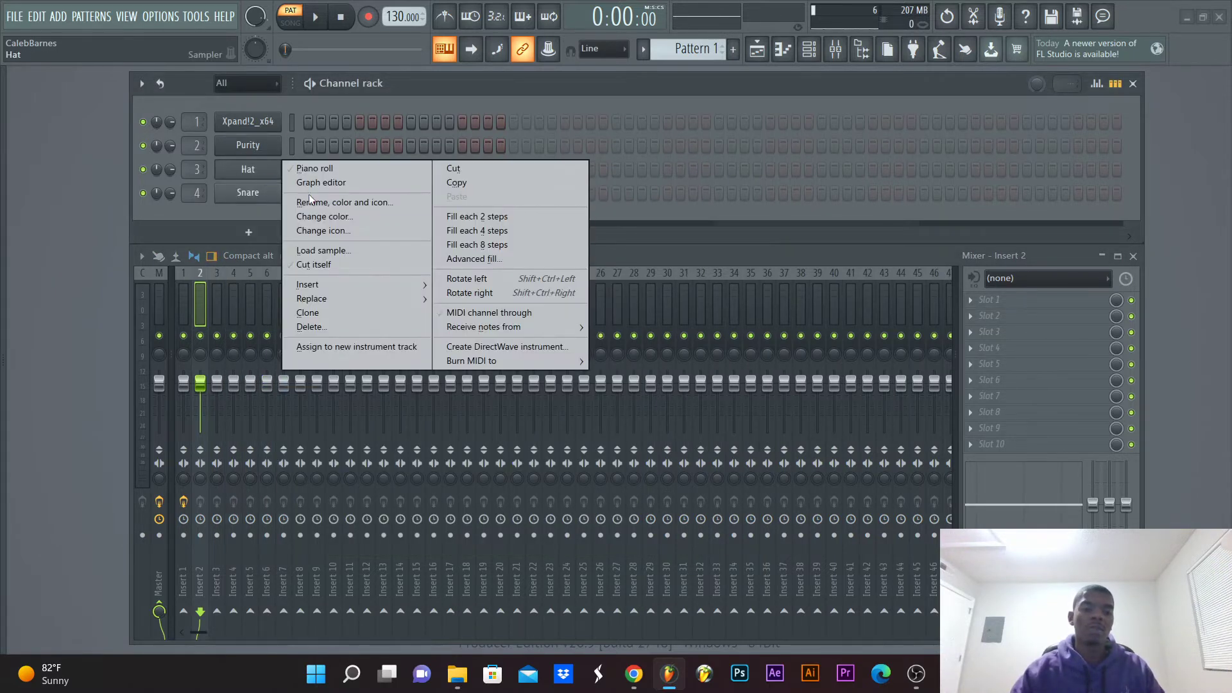
click(253, 173)
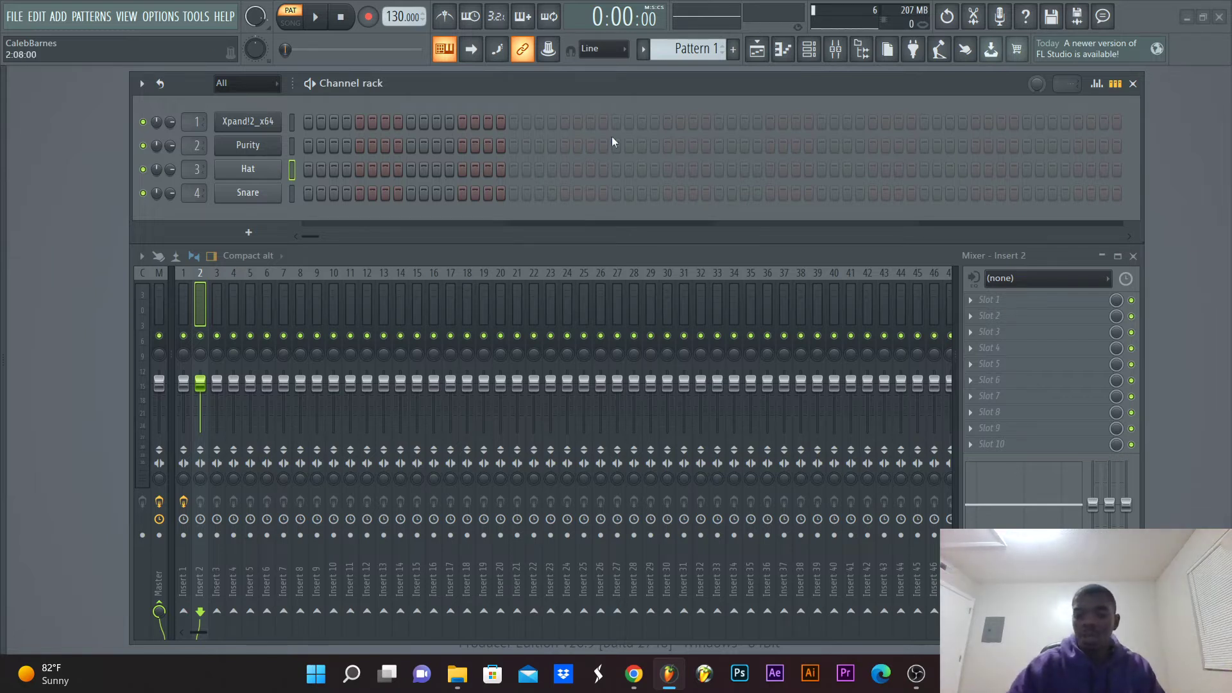
Step: Open the HalfTime effect on mixer Insert 1 and place its window over the channel rack
click(180, 293)
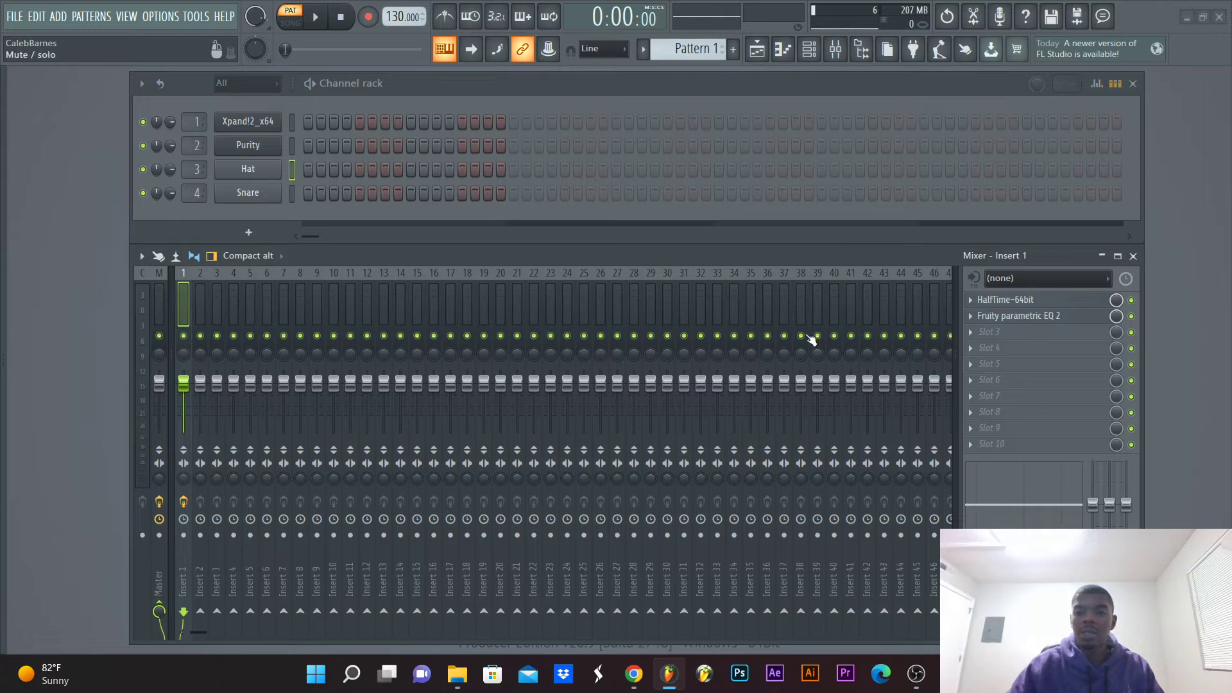
click(1082, 301)
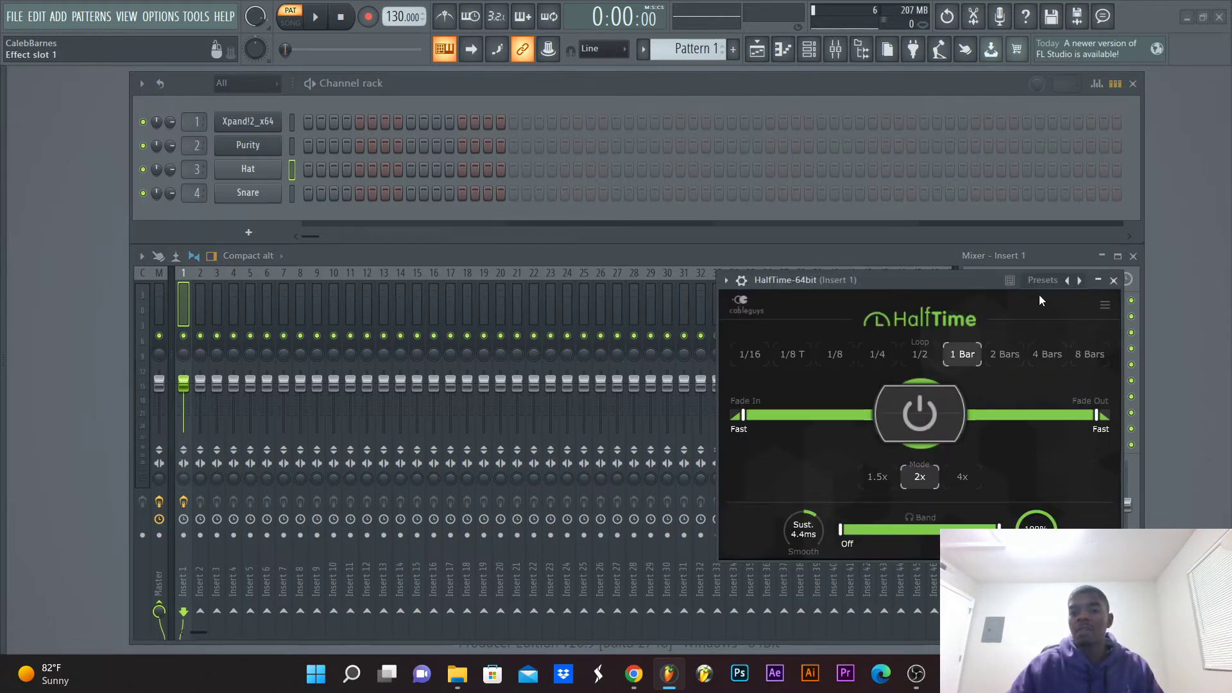
drag(938, 283, 508, 123)
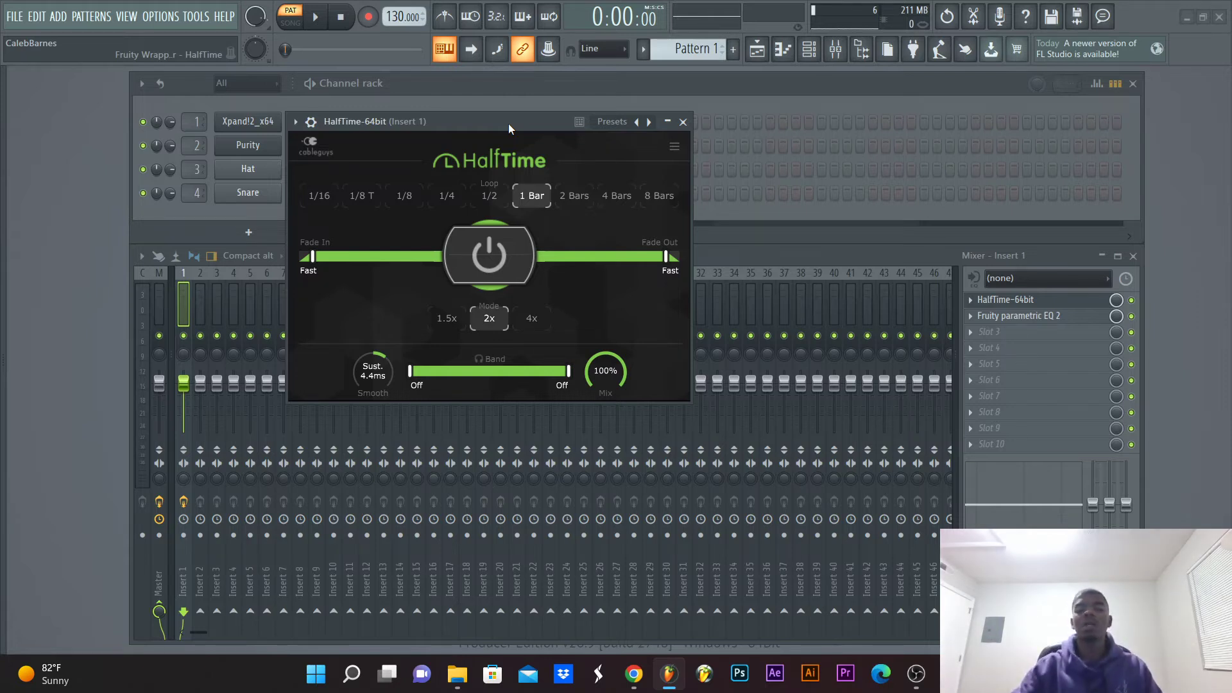
drag(526, 124, 530, 135)
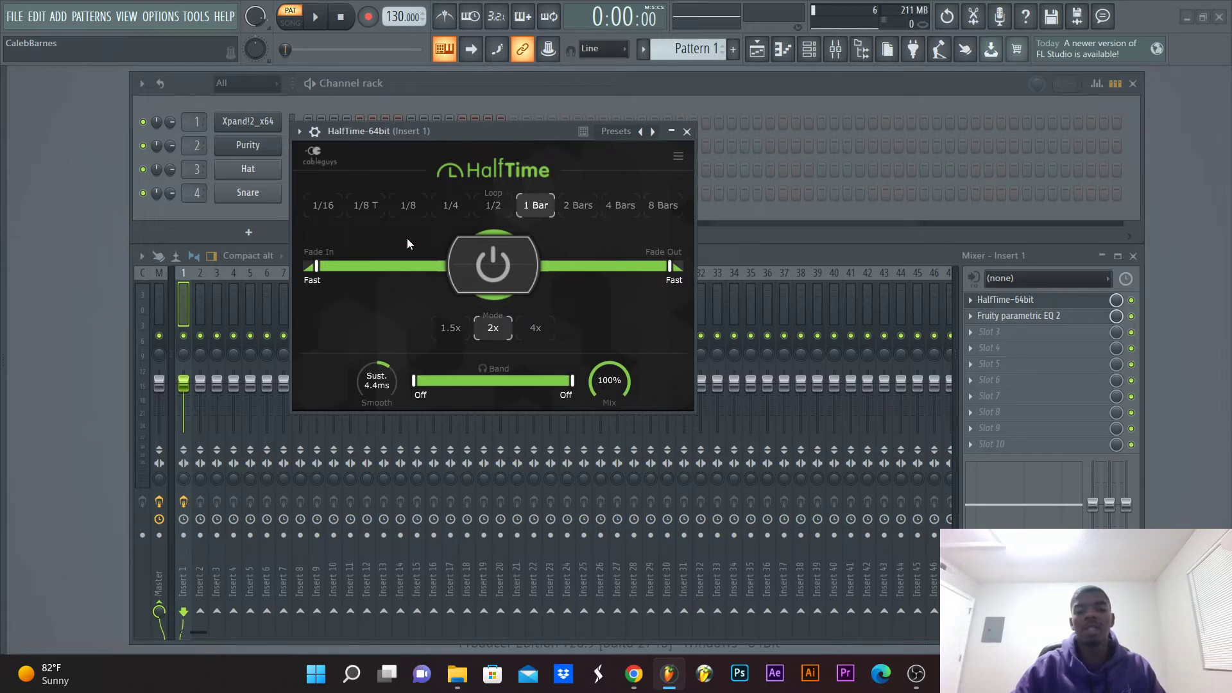
Step: Set HalfTime's Fade In and Fade Out to 4 Bars each and close the effect window
mouse_move(316, 266)
mouse_down()
mouse_move(416, 265)
mouse_move(303, 265)
mouse_move(316, 266)
mouse_up()
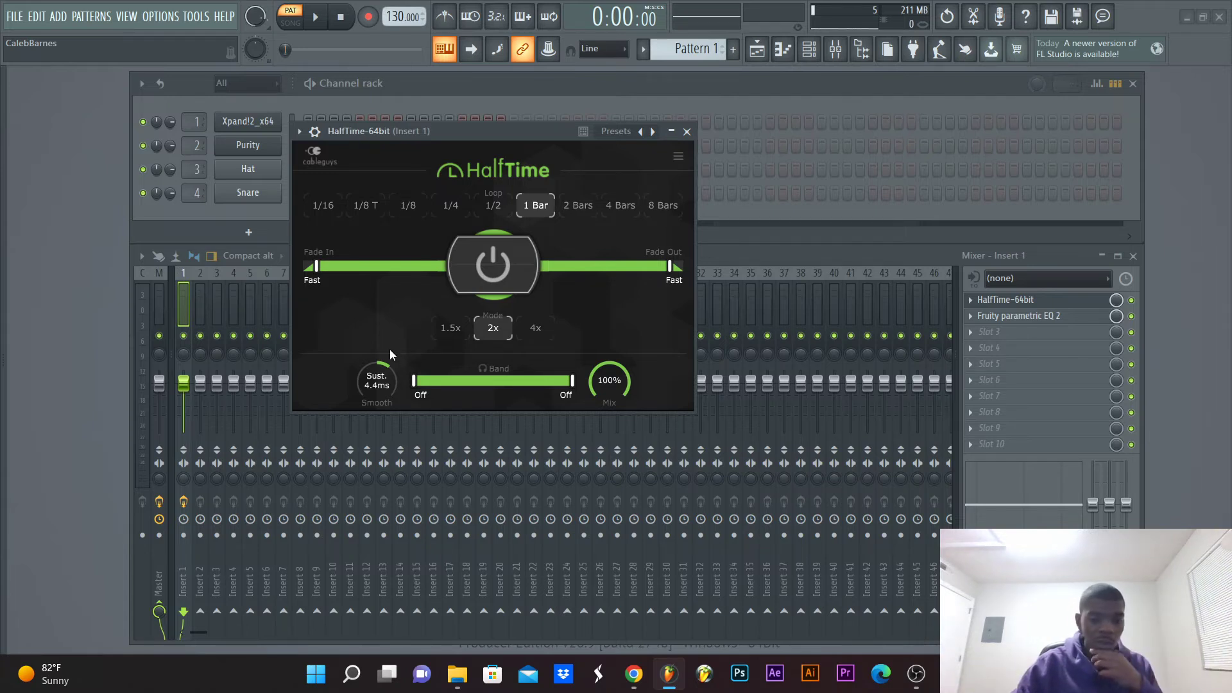
drag(316, 265, 411, 266)
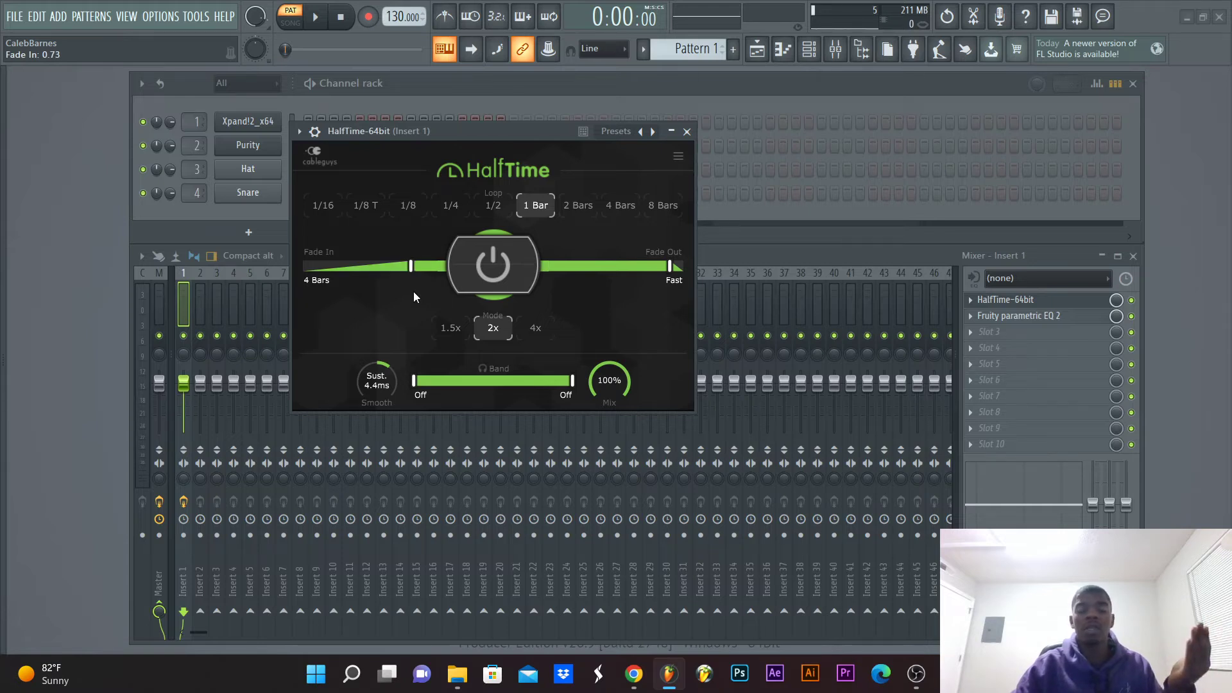
drag(670, 265, 569, 277)
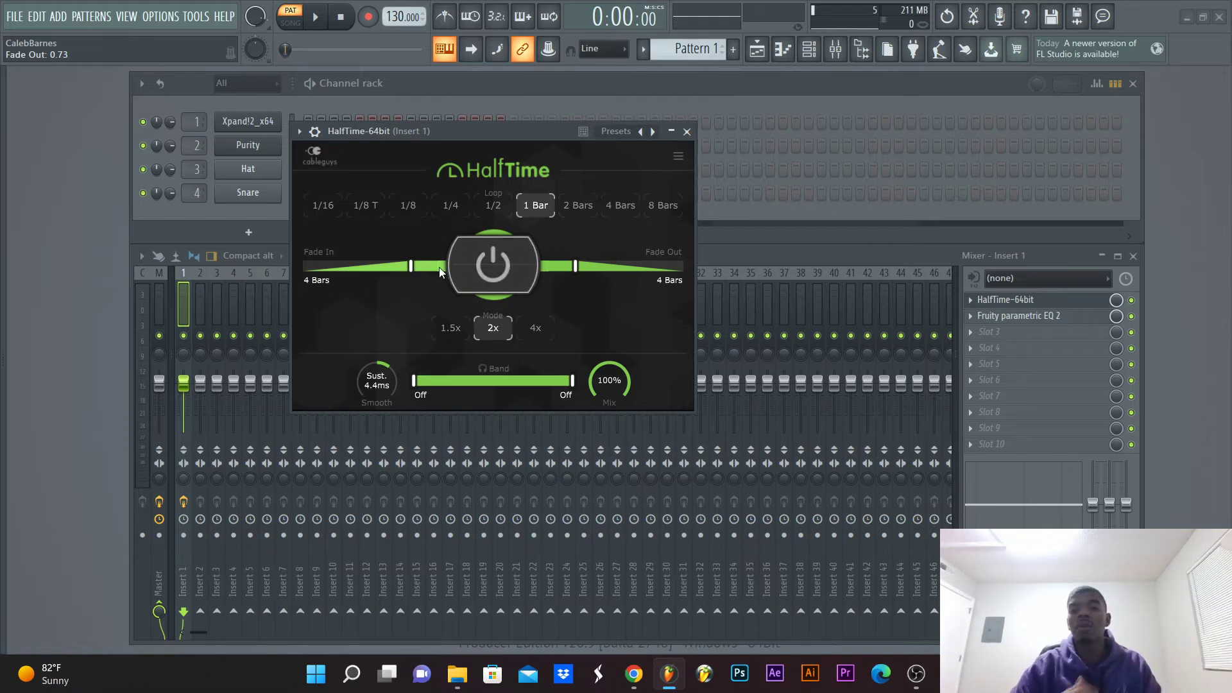
click(687, 131)
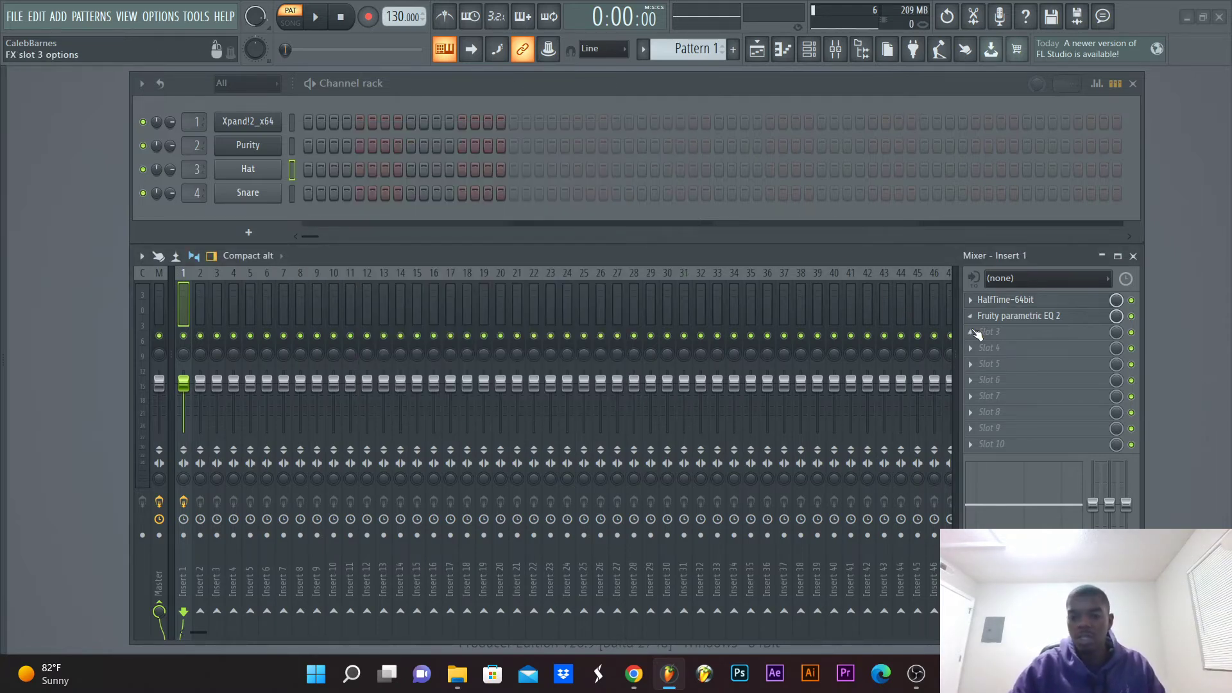
Step: Add Gross Beat to effect slot 3 of Insert 1, make its window detached, and move it up over the channel rack
click(976, 333)
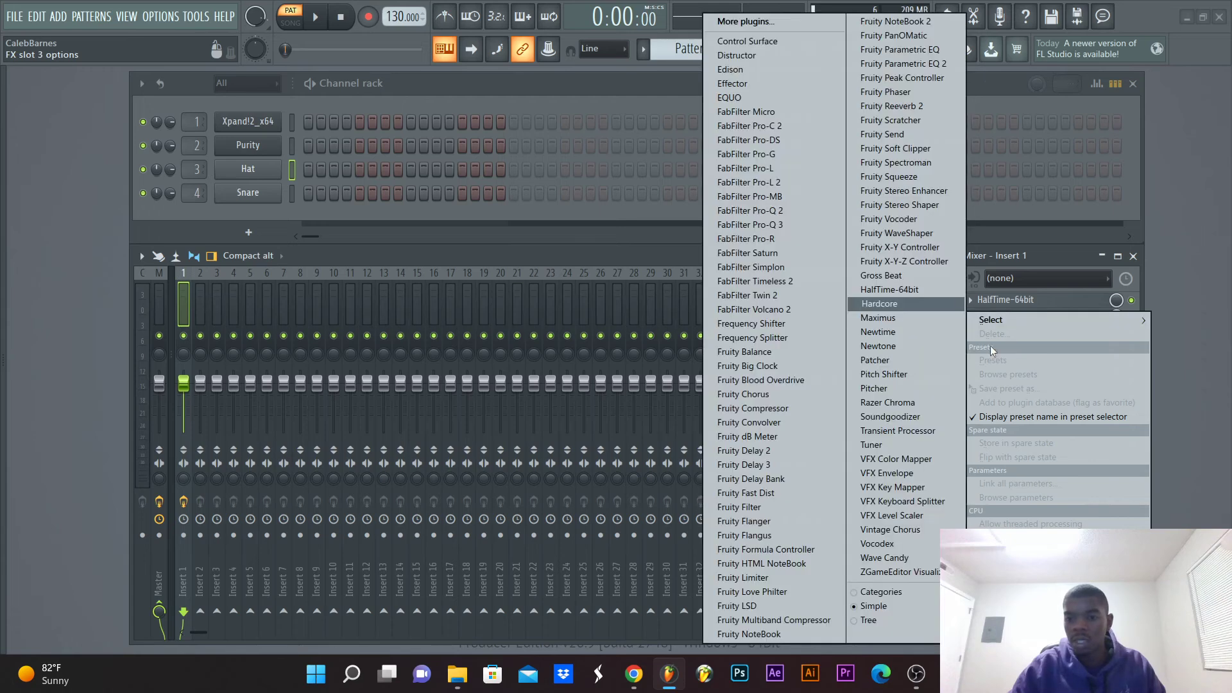
mouse_move(989, 322)
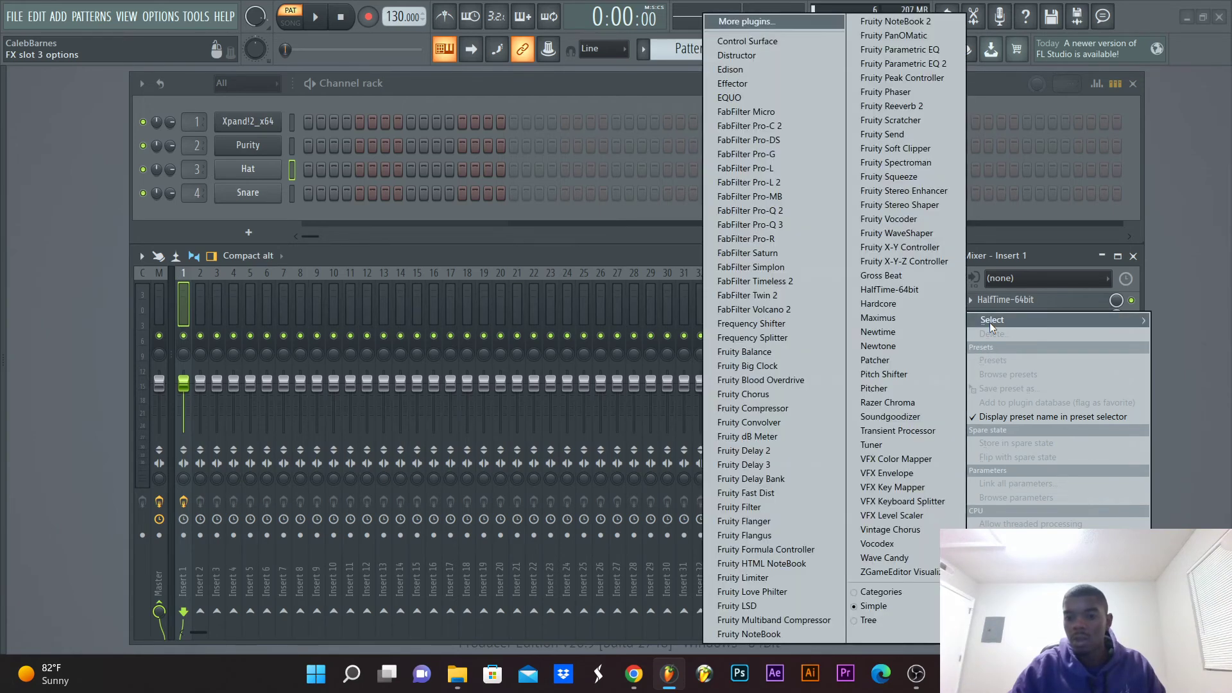
click(908, 275)
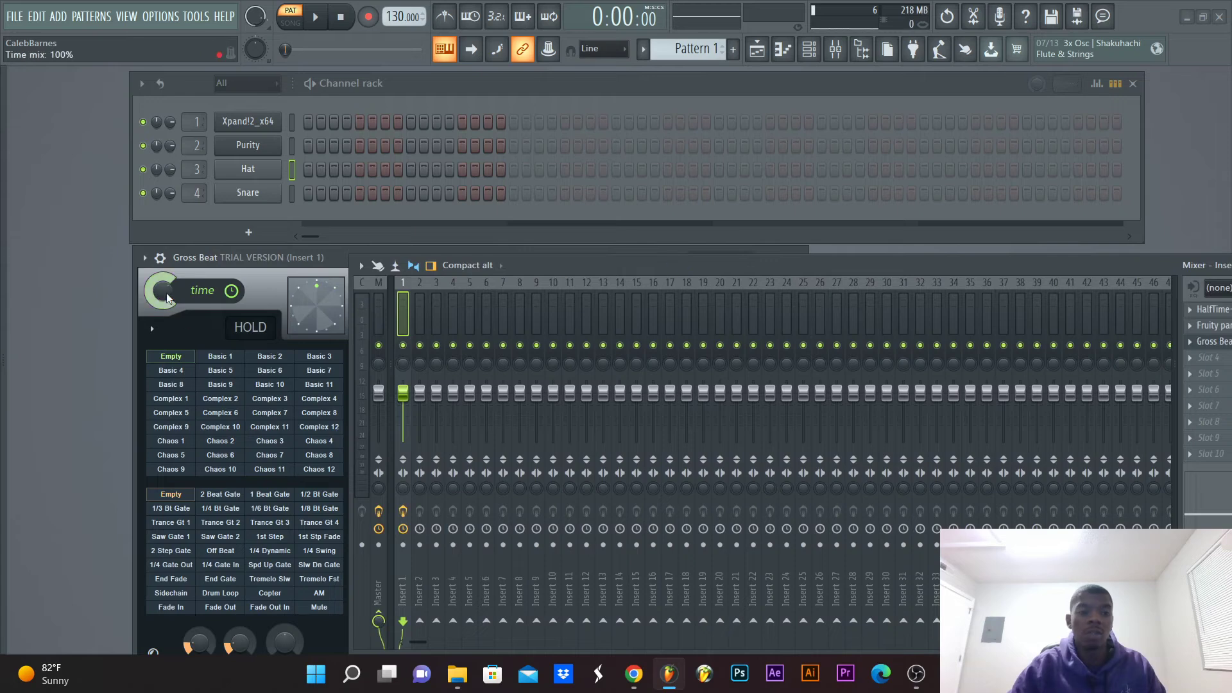
click(145, 257)
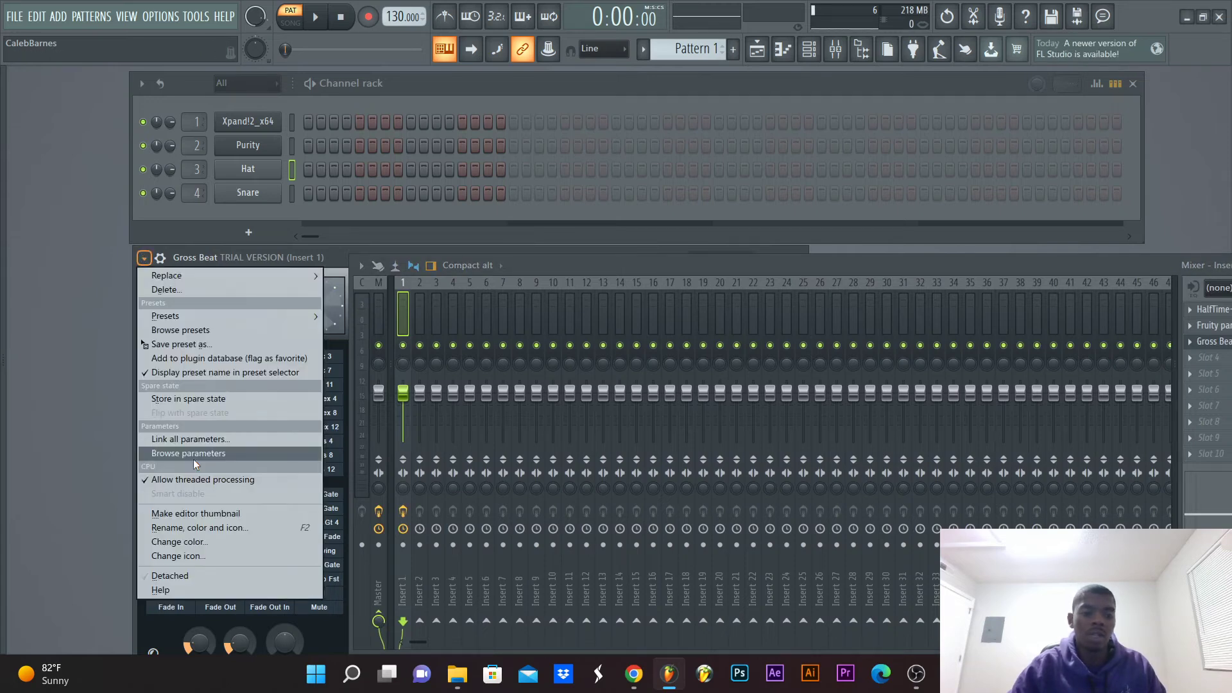
click(214, 573)
drag(567, 264, 556, 82)
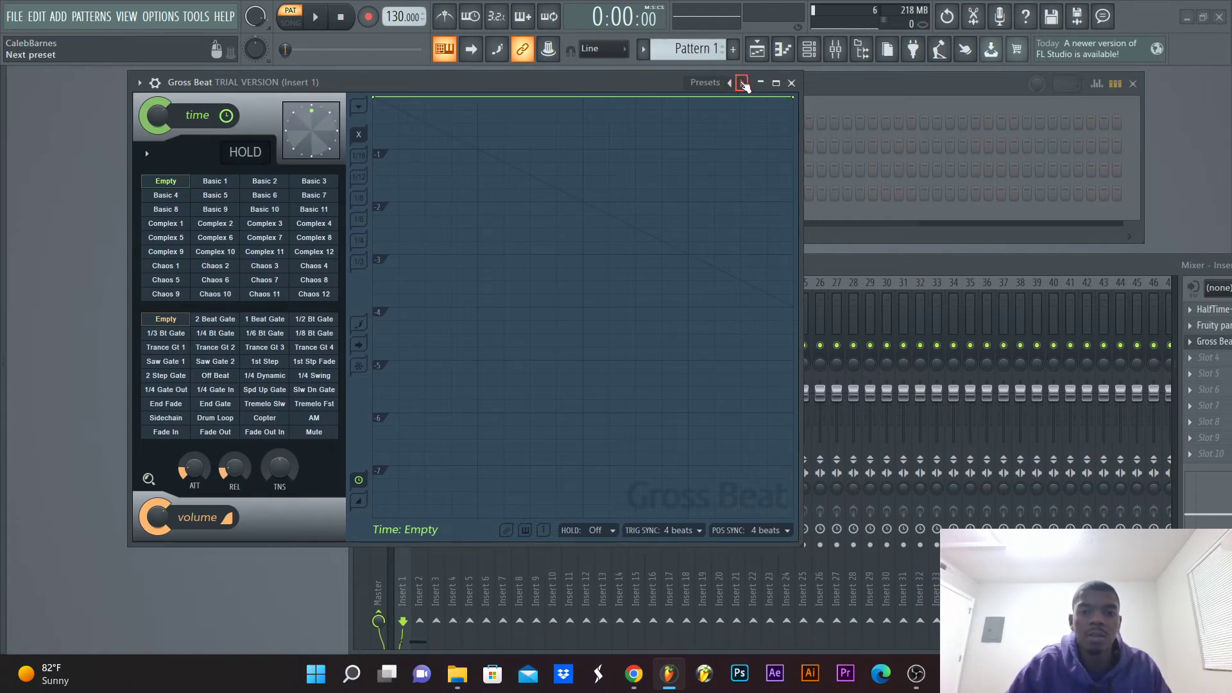
Step: Load Gross Beat's Momentary preset, choose the 1/2 Speed time slot, and pull the end point of its envelope lower
click(742, 83)
click(743, 83)
click(742, 83)
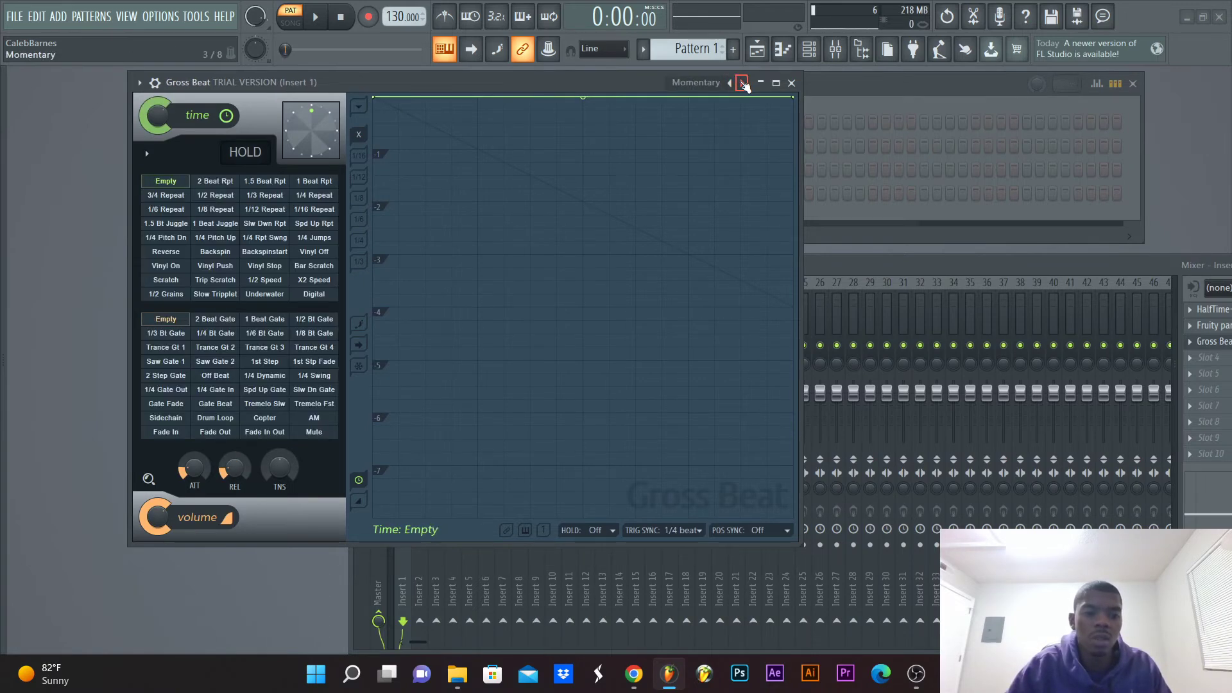
click(272, 280)
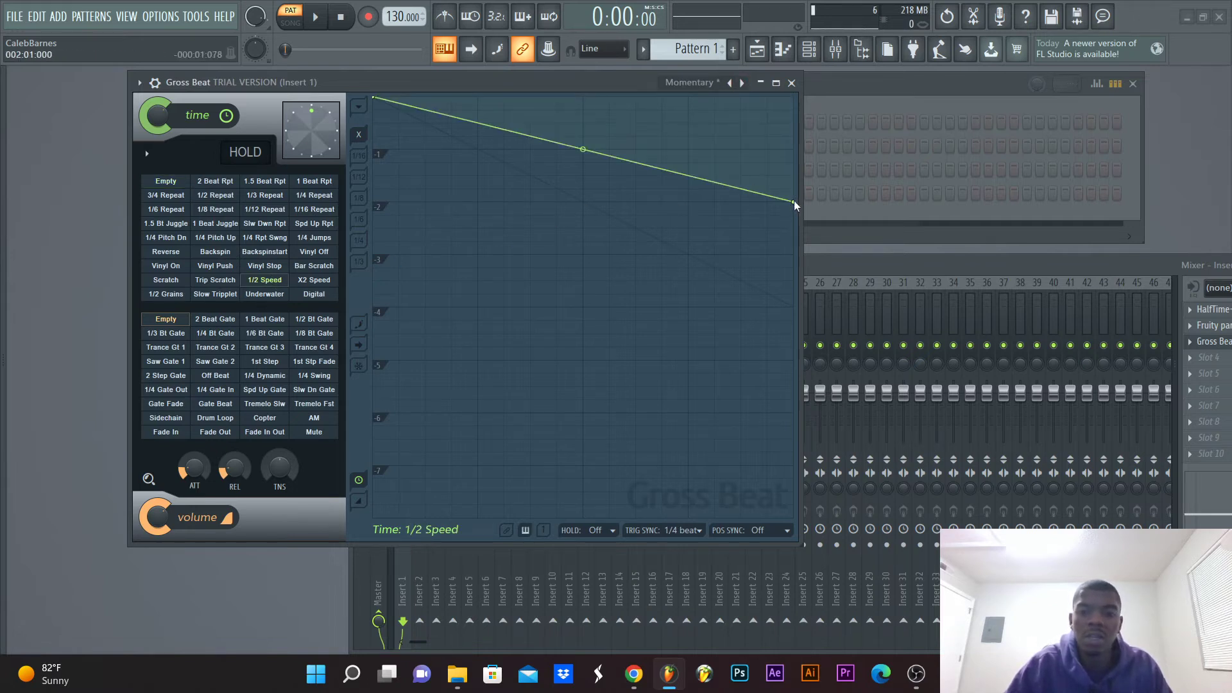
drag(794, 203, 813, 245)
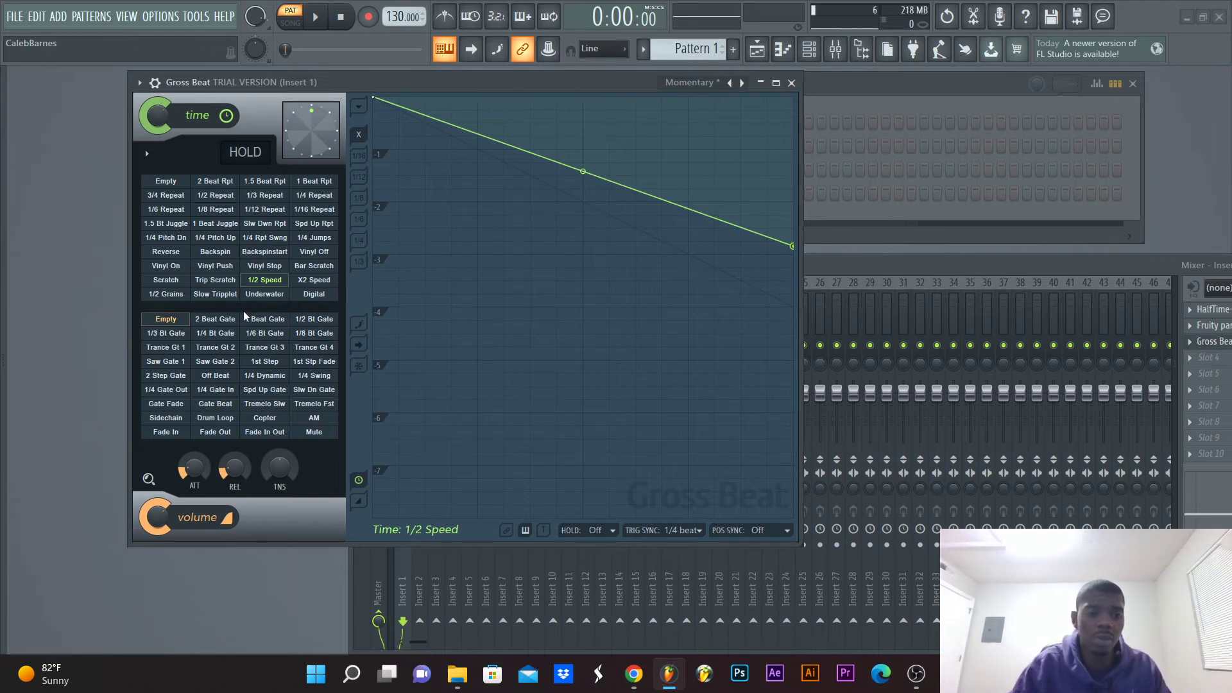
Step: Try the Slow Tripplet, Vinyl Stop, Vinyl Off and Vinyl On time slots in Gross Beat and settle on Reverse
click(217, 294)
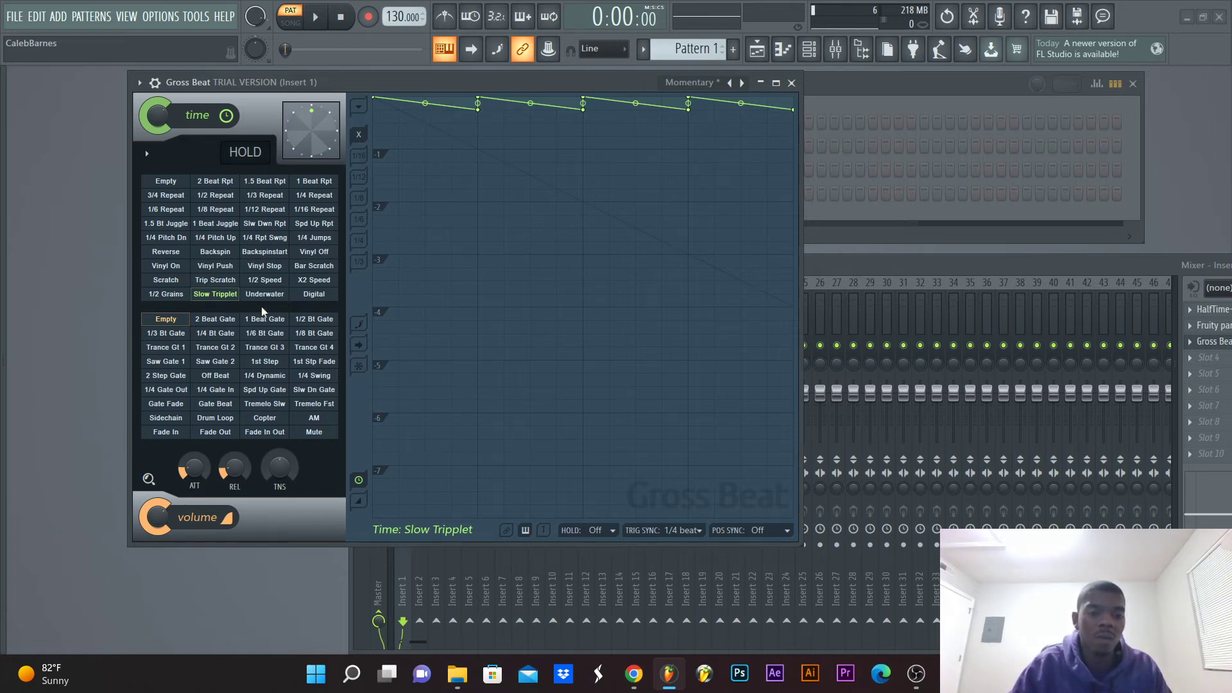
click(265, 266)
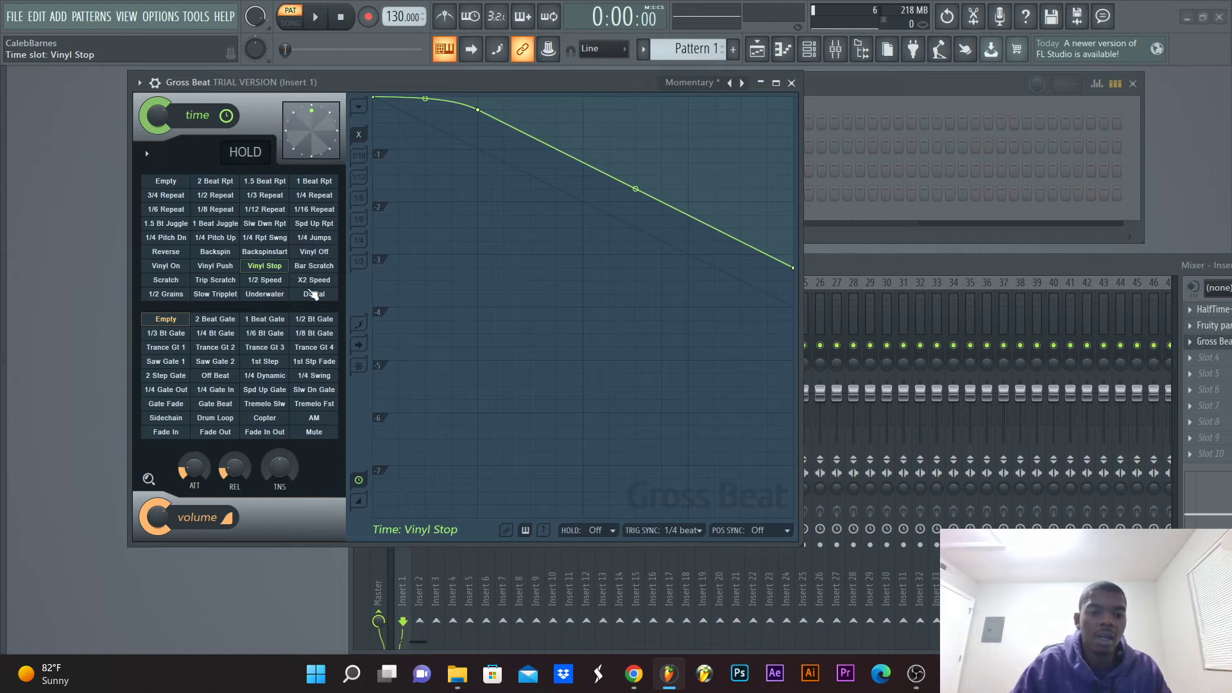
click(324, 254)
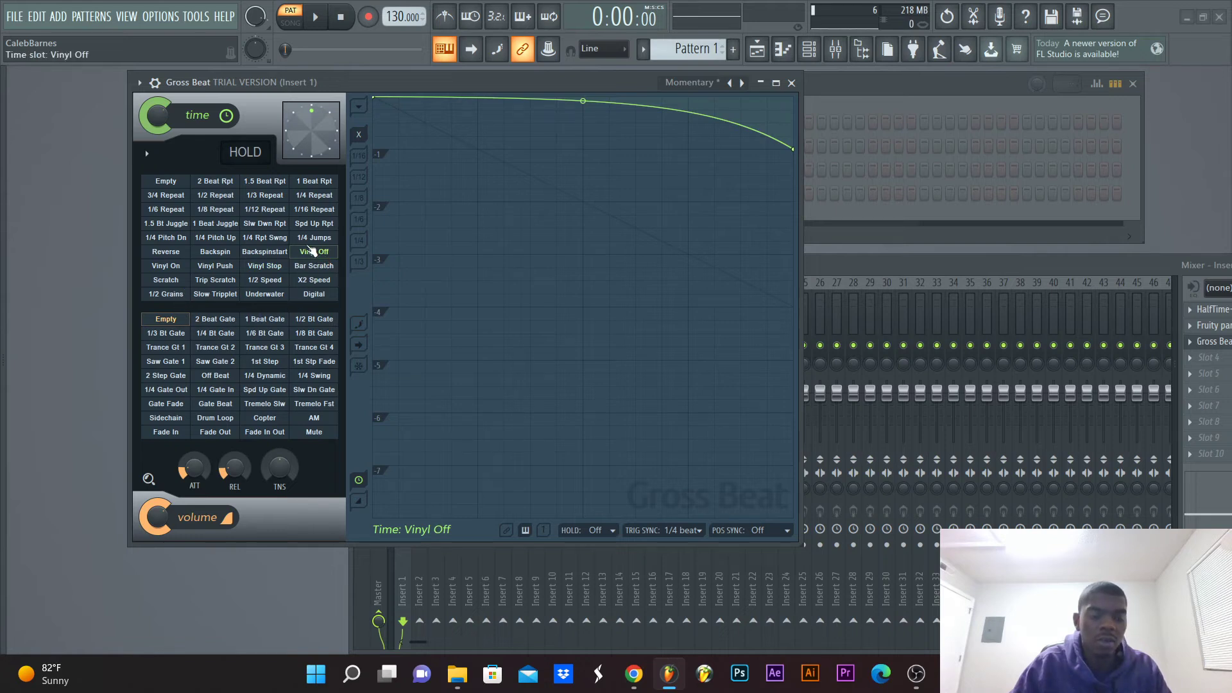
click(184, 265)
click(182, 257)
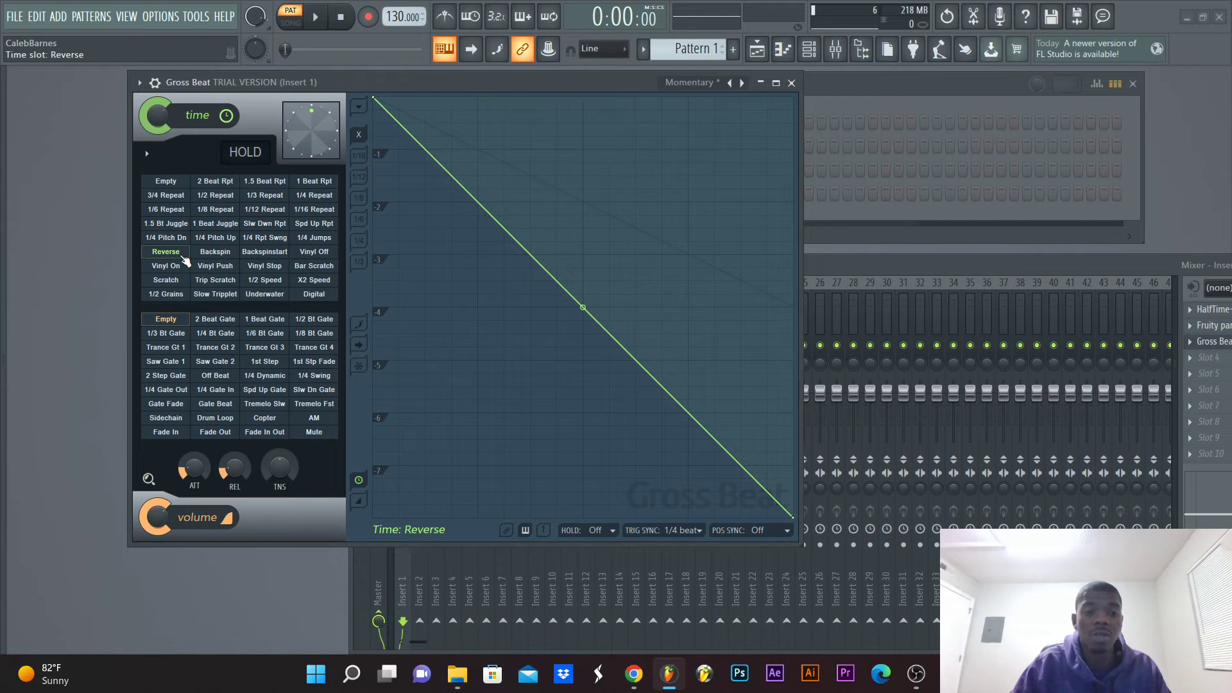
click(184, 267)
click(181, 254)
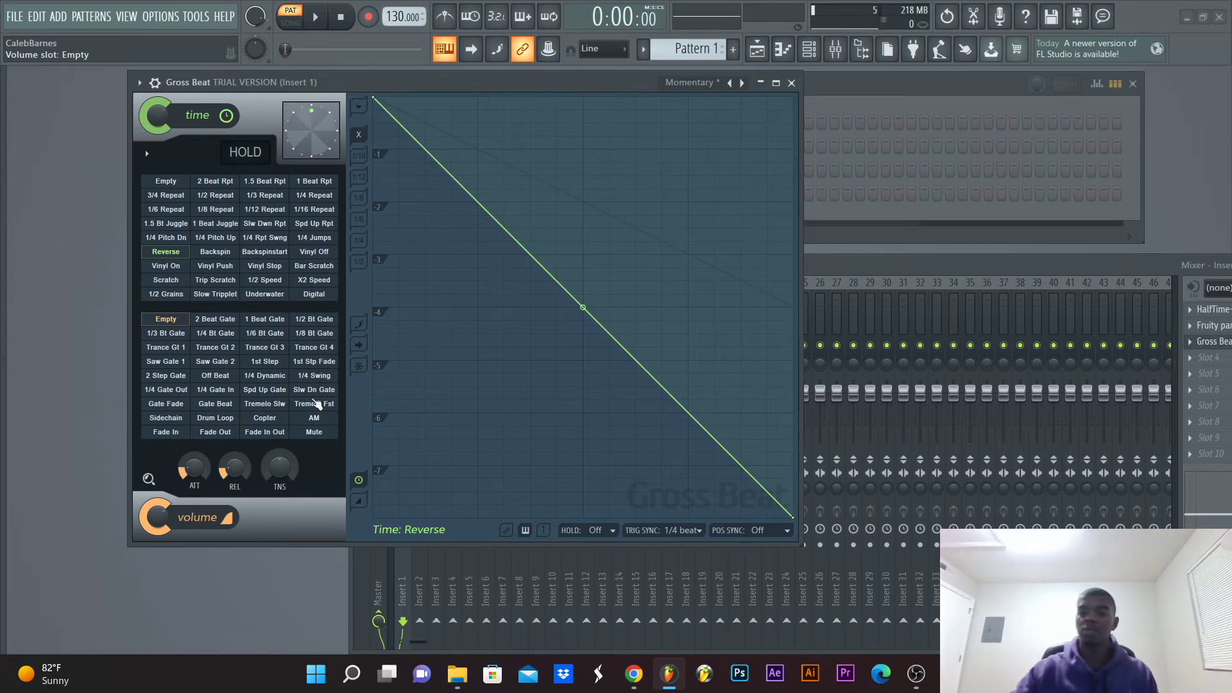
Step: Close the Gross Beat window and move the mixer over the channel rack so Insert 1's effect slots are fully in view
click(791, 83)
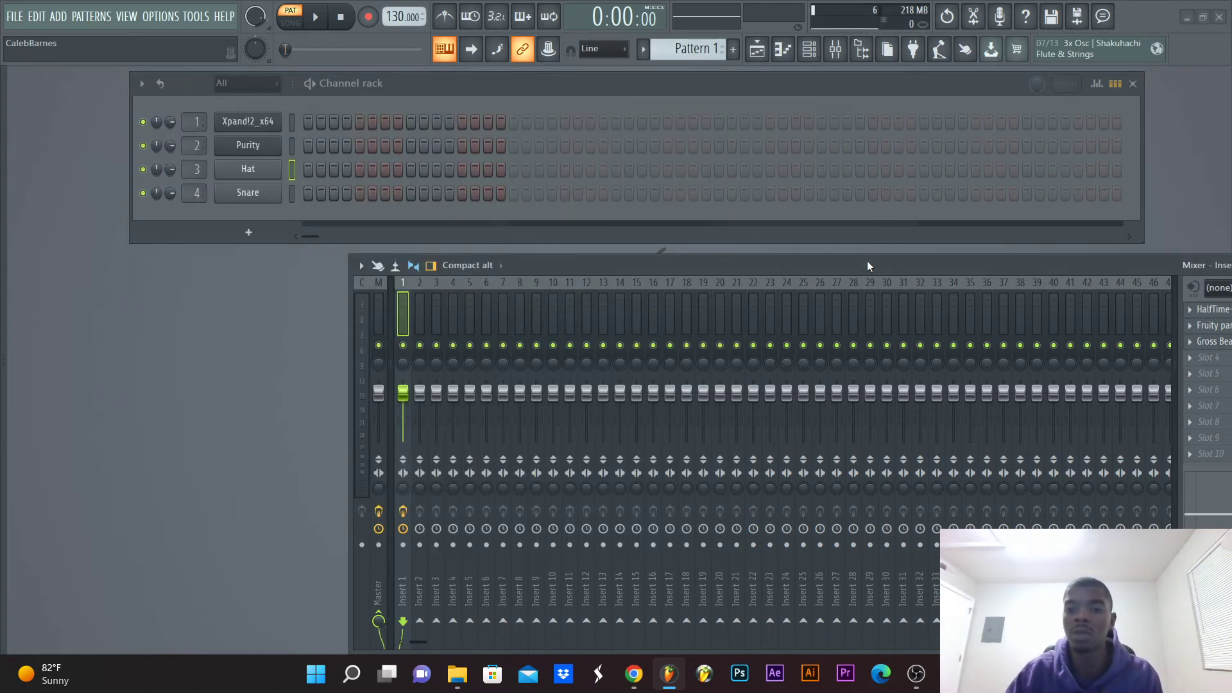
drag(867, 264, 615, 188)
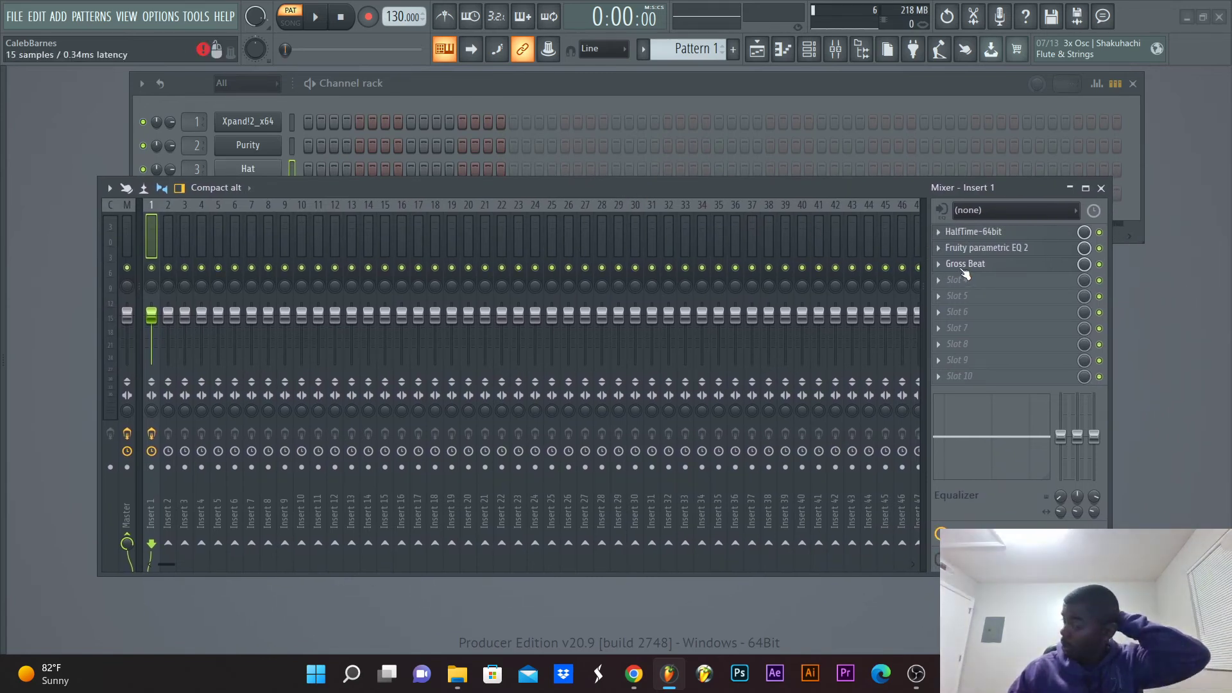
Step: Open Fruity parametric EQ 2 from Insert 1's effect slot 2 to view its bands, and close both the equalizer and the mixer
click(1006, 249)
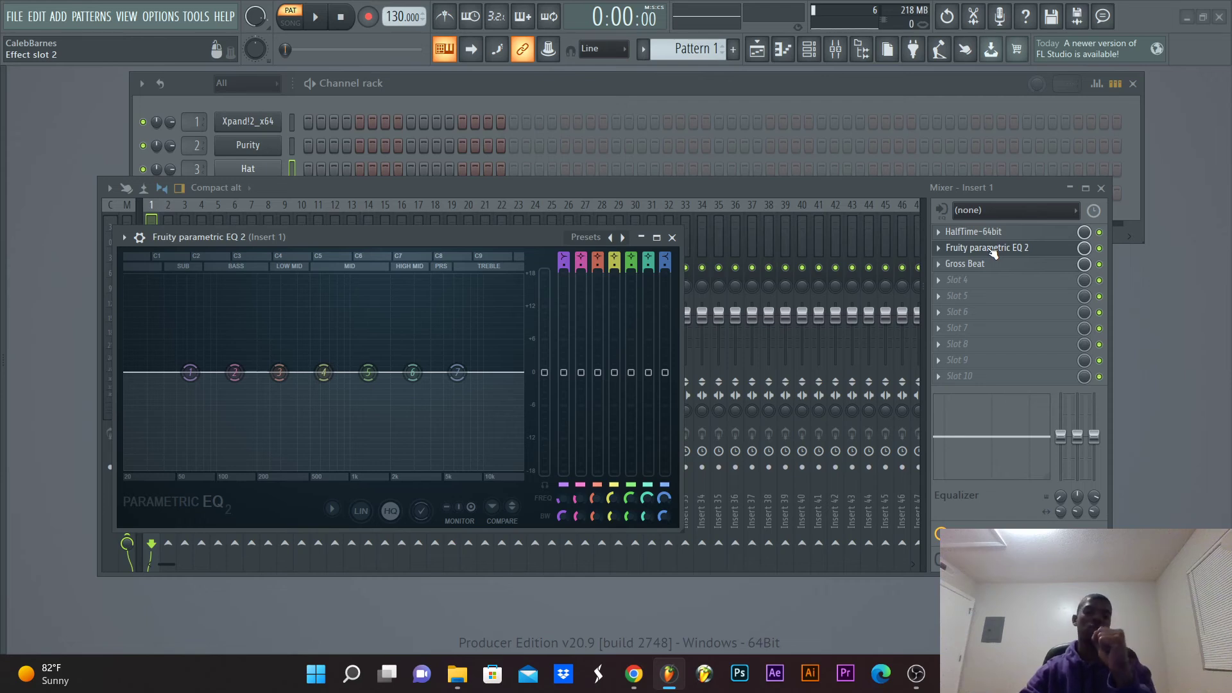
key(ctrl+s)
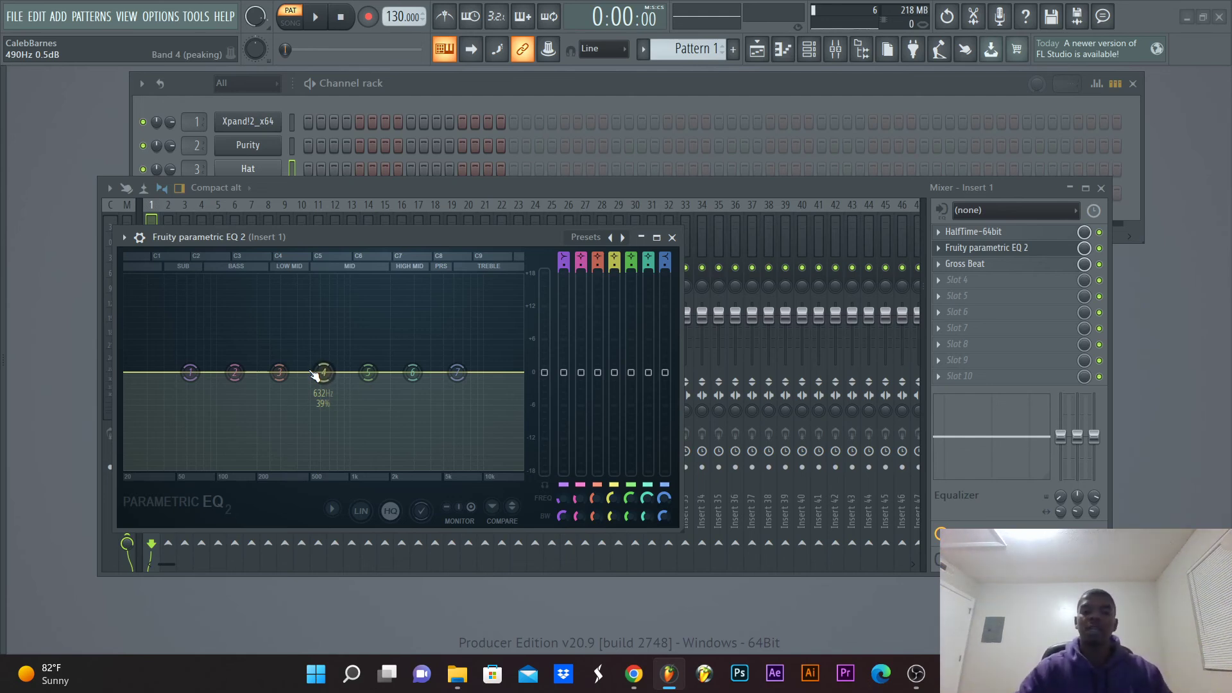
click(672, 238)
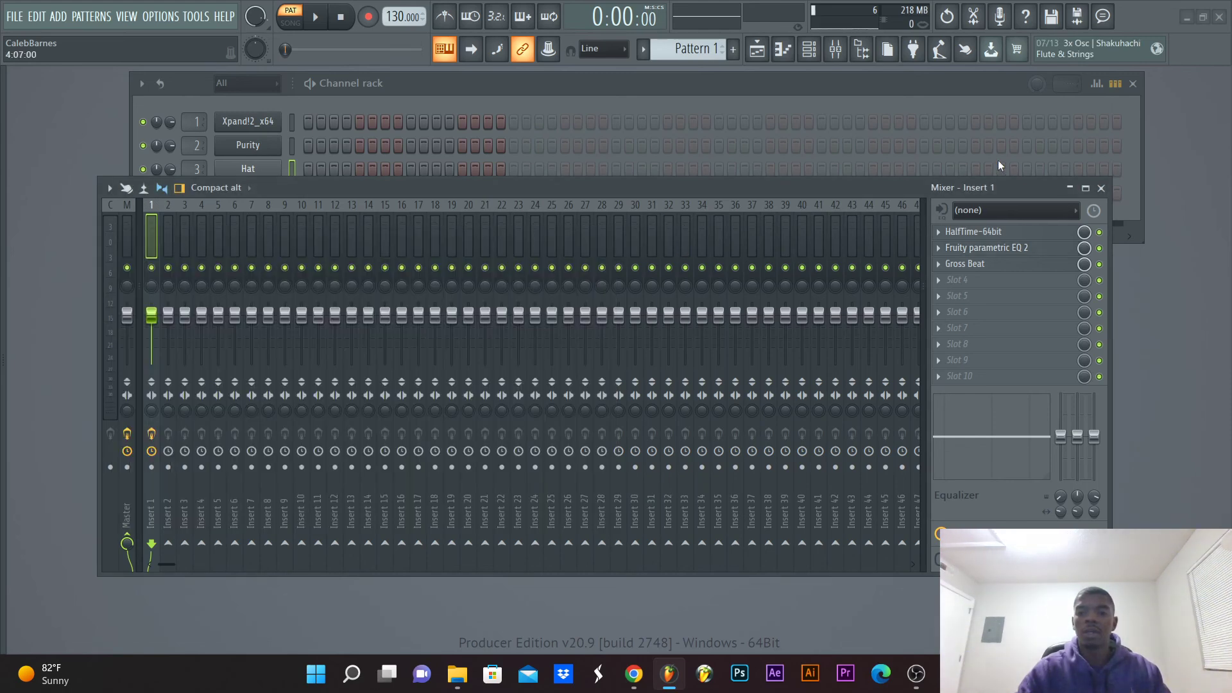
click(1101, 189)
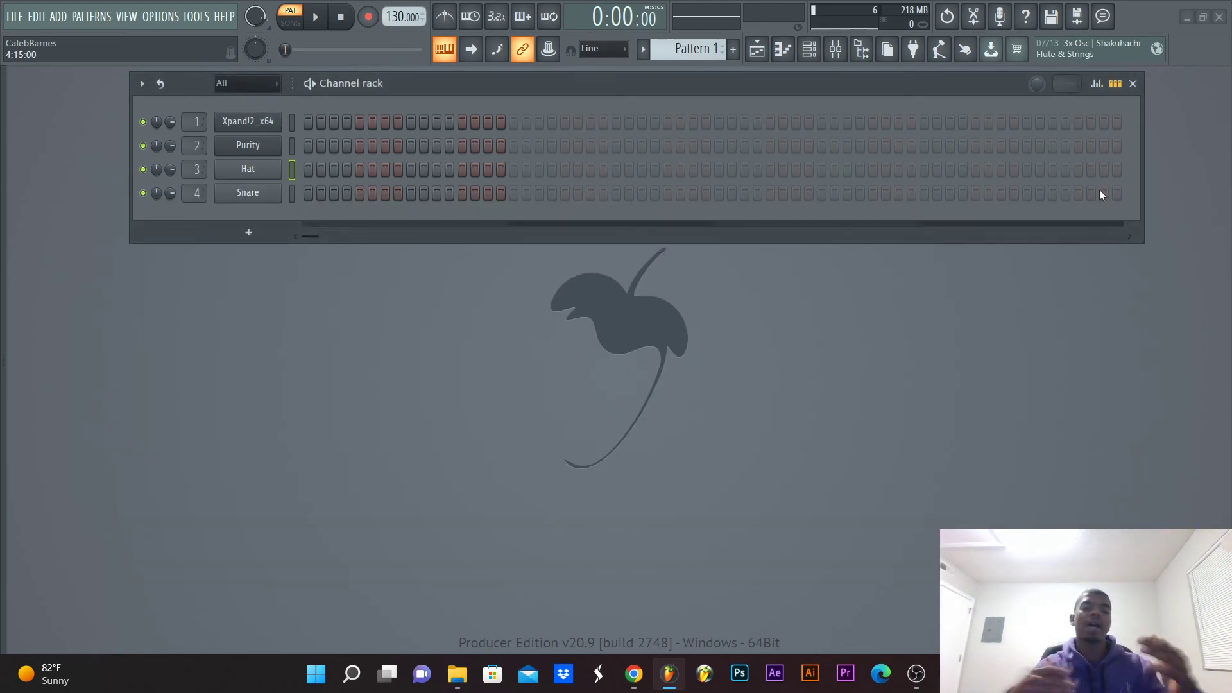